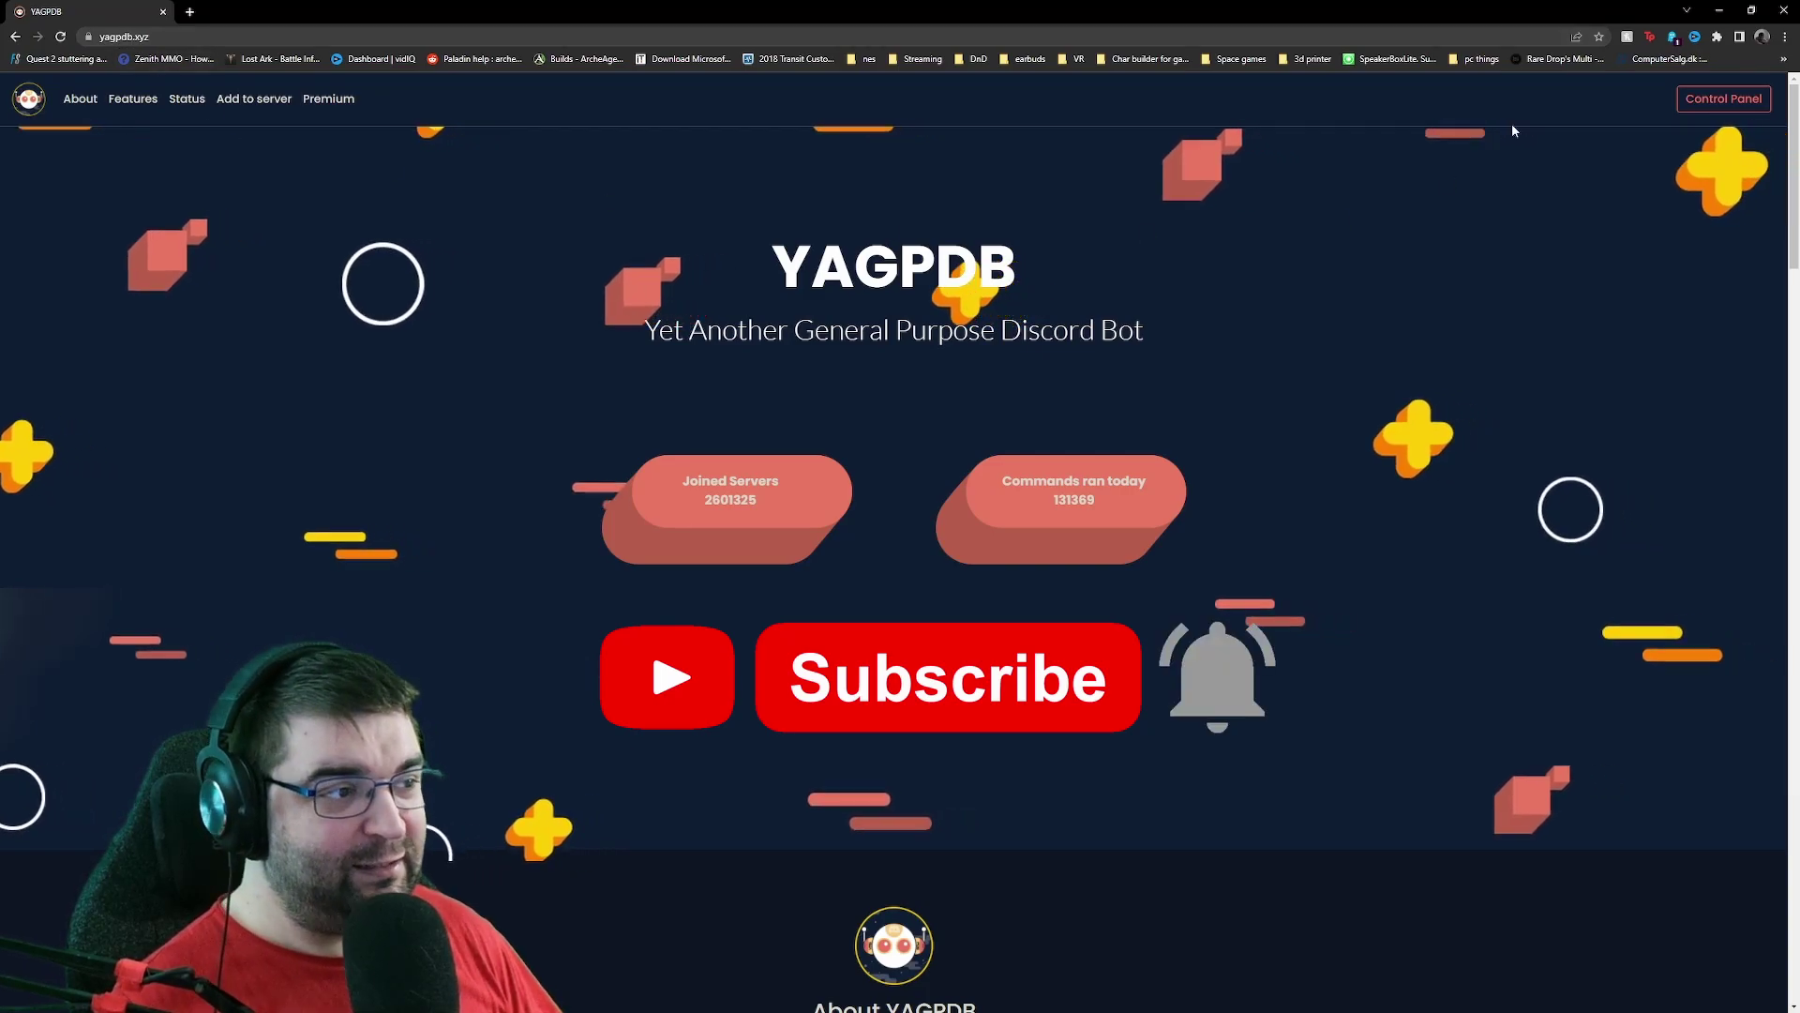
Log into the YAGPDB control panel with Discord, select Crazy's Corner and show the Notifications & Feeds options
{"action": "left_click", "coordinate": [1711, 101]}
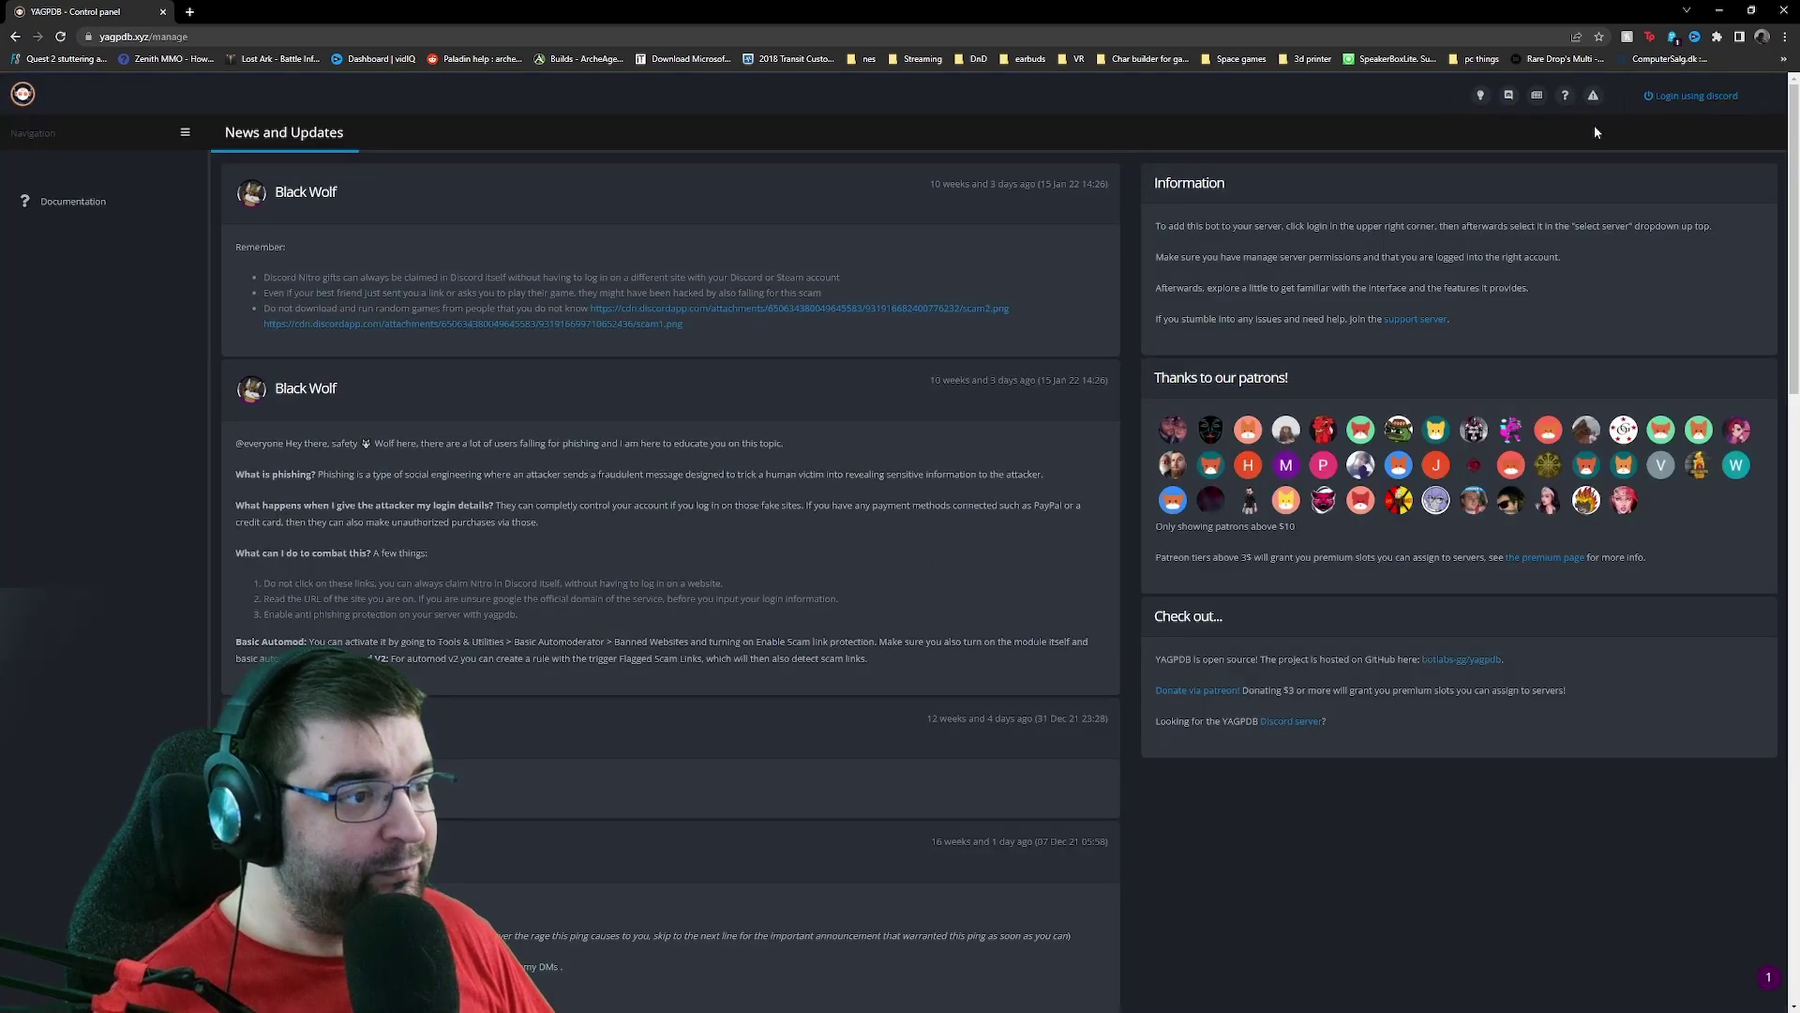
{"action": "left_click", "coordinate": [1693, 99]}
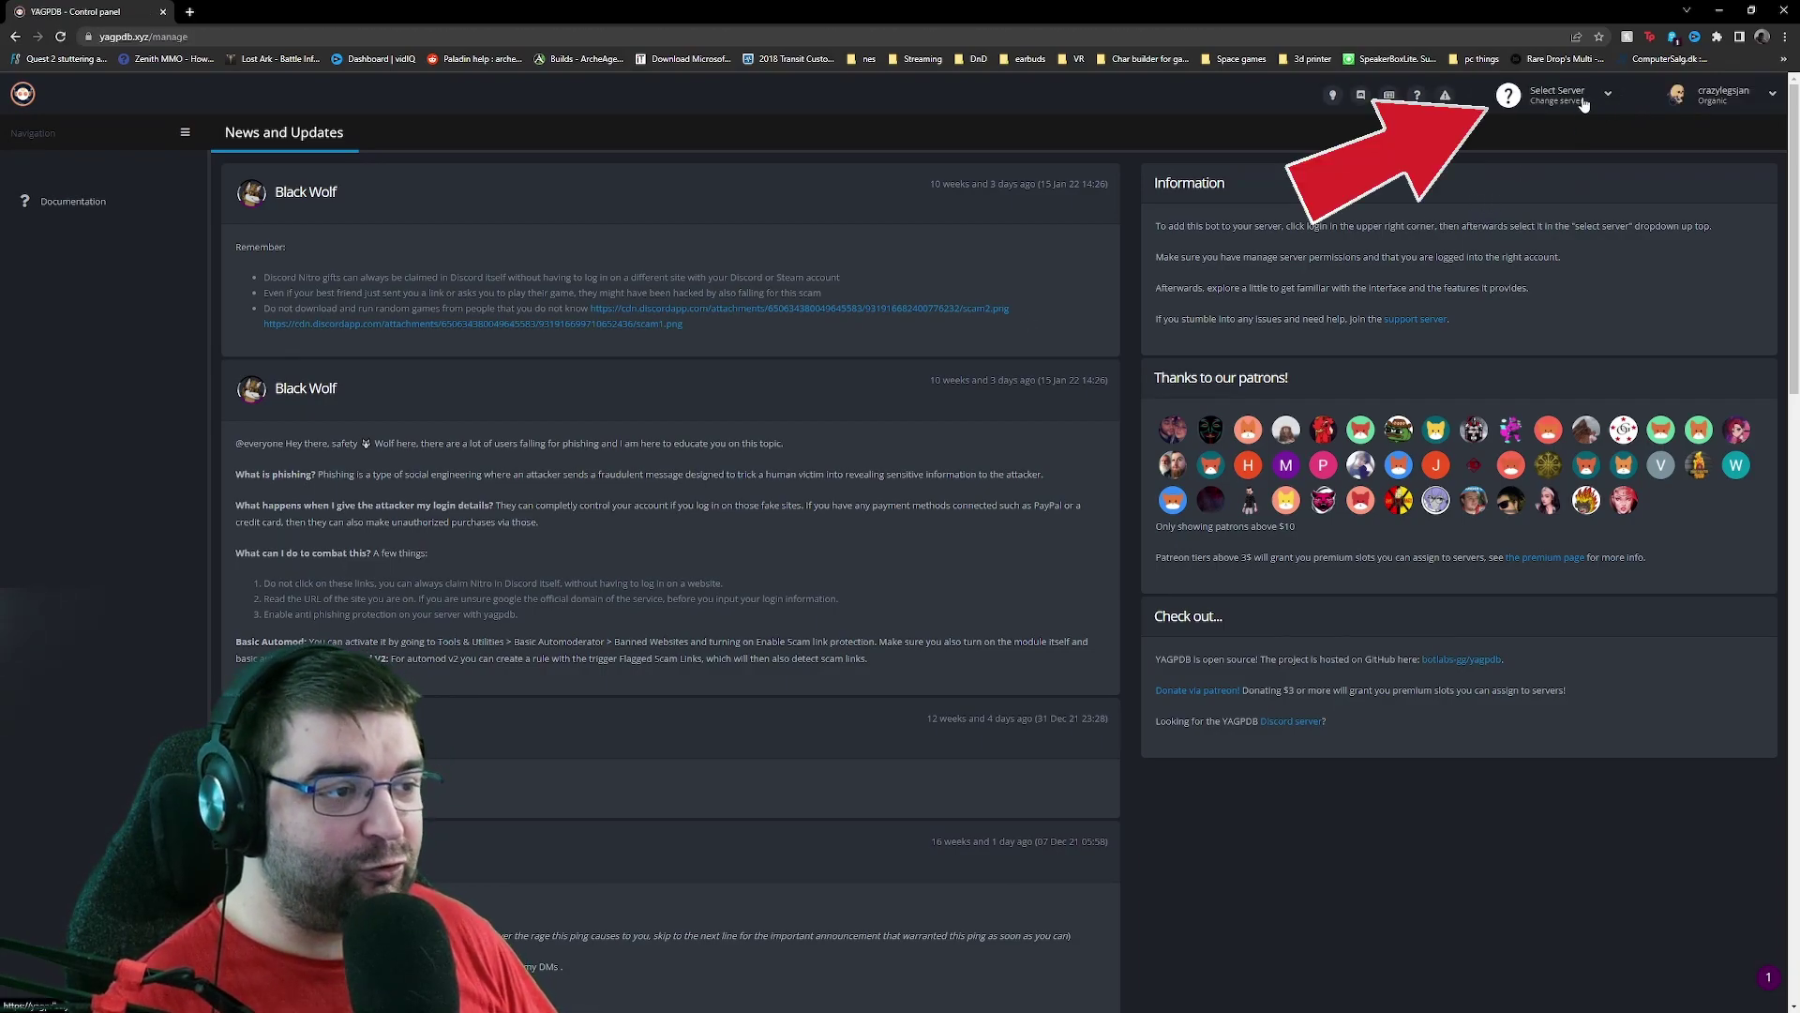
{"action": "left_click", "coordinate": [1596, 105]}
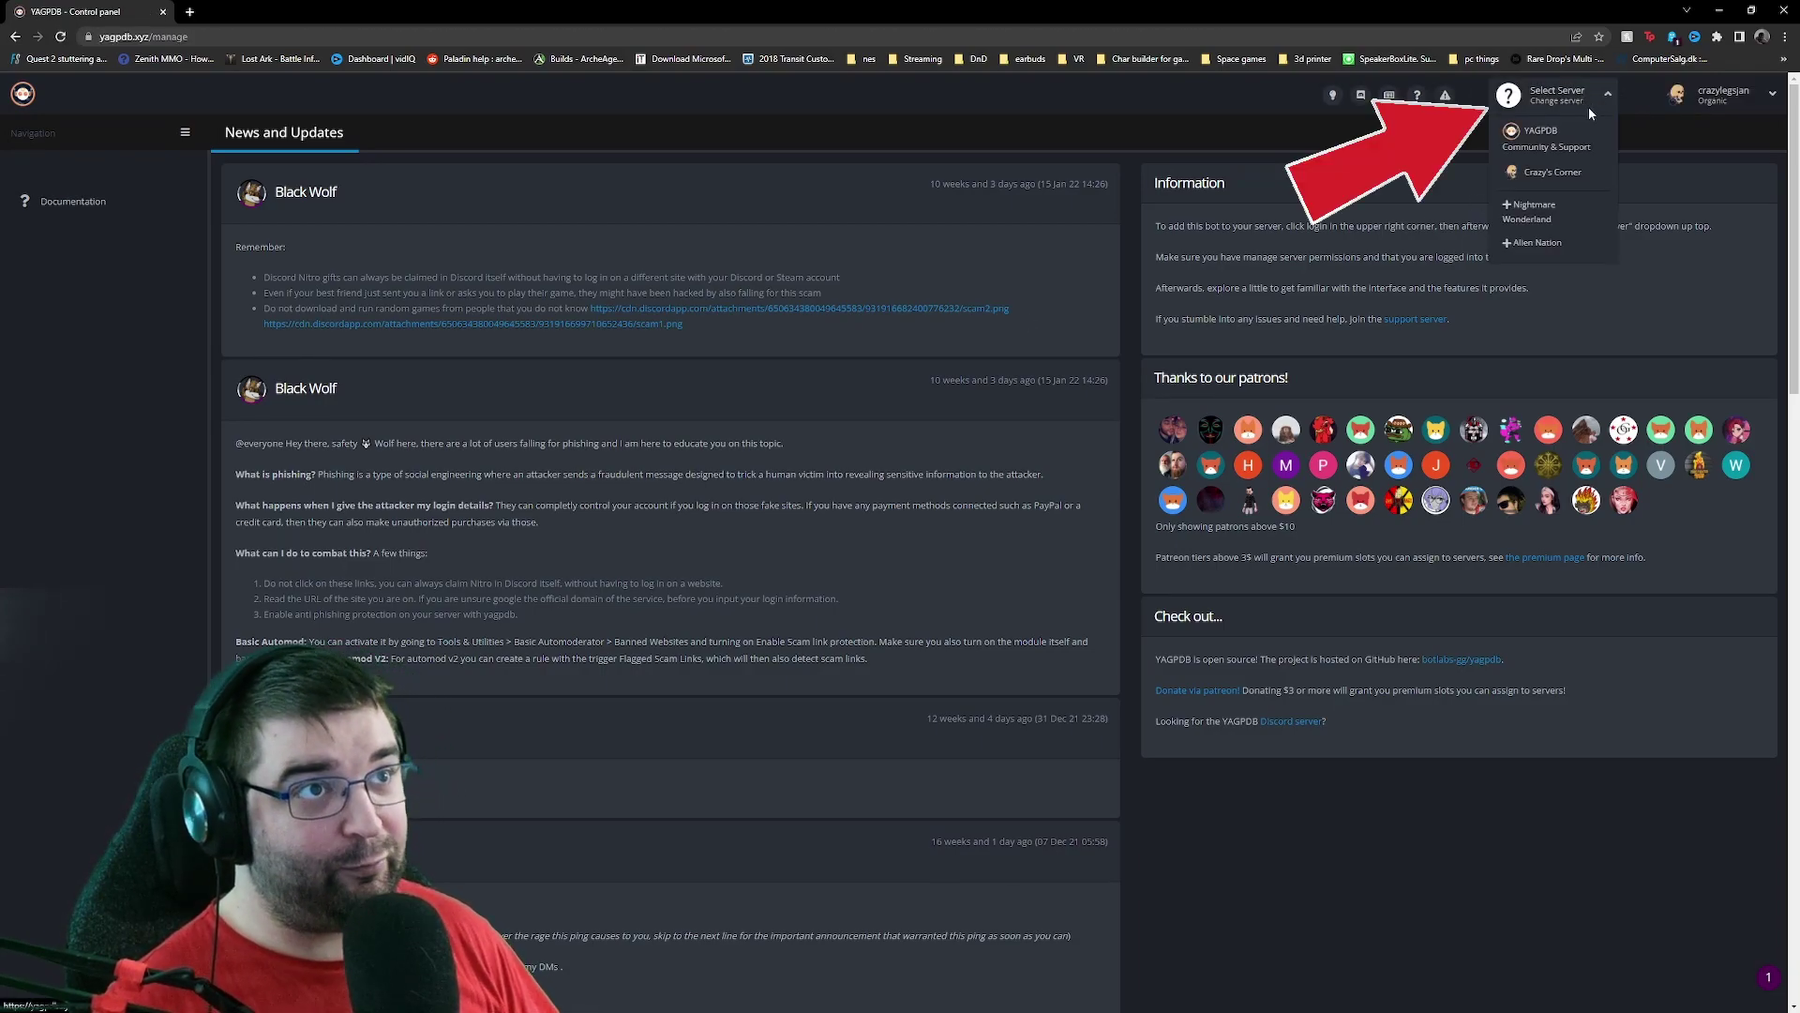
{"action": "left_click", "coordinate": [1547, 173]}
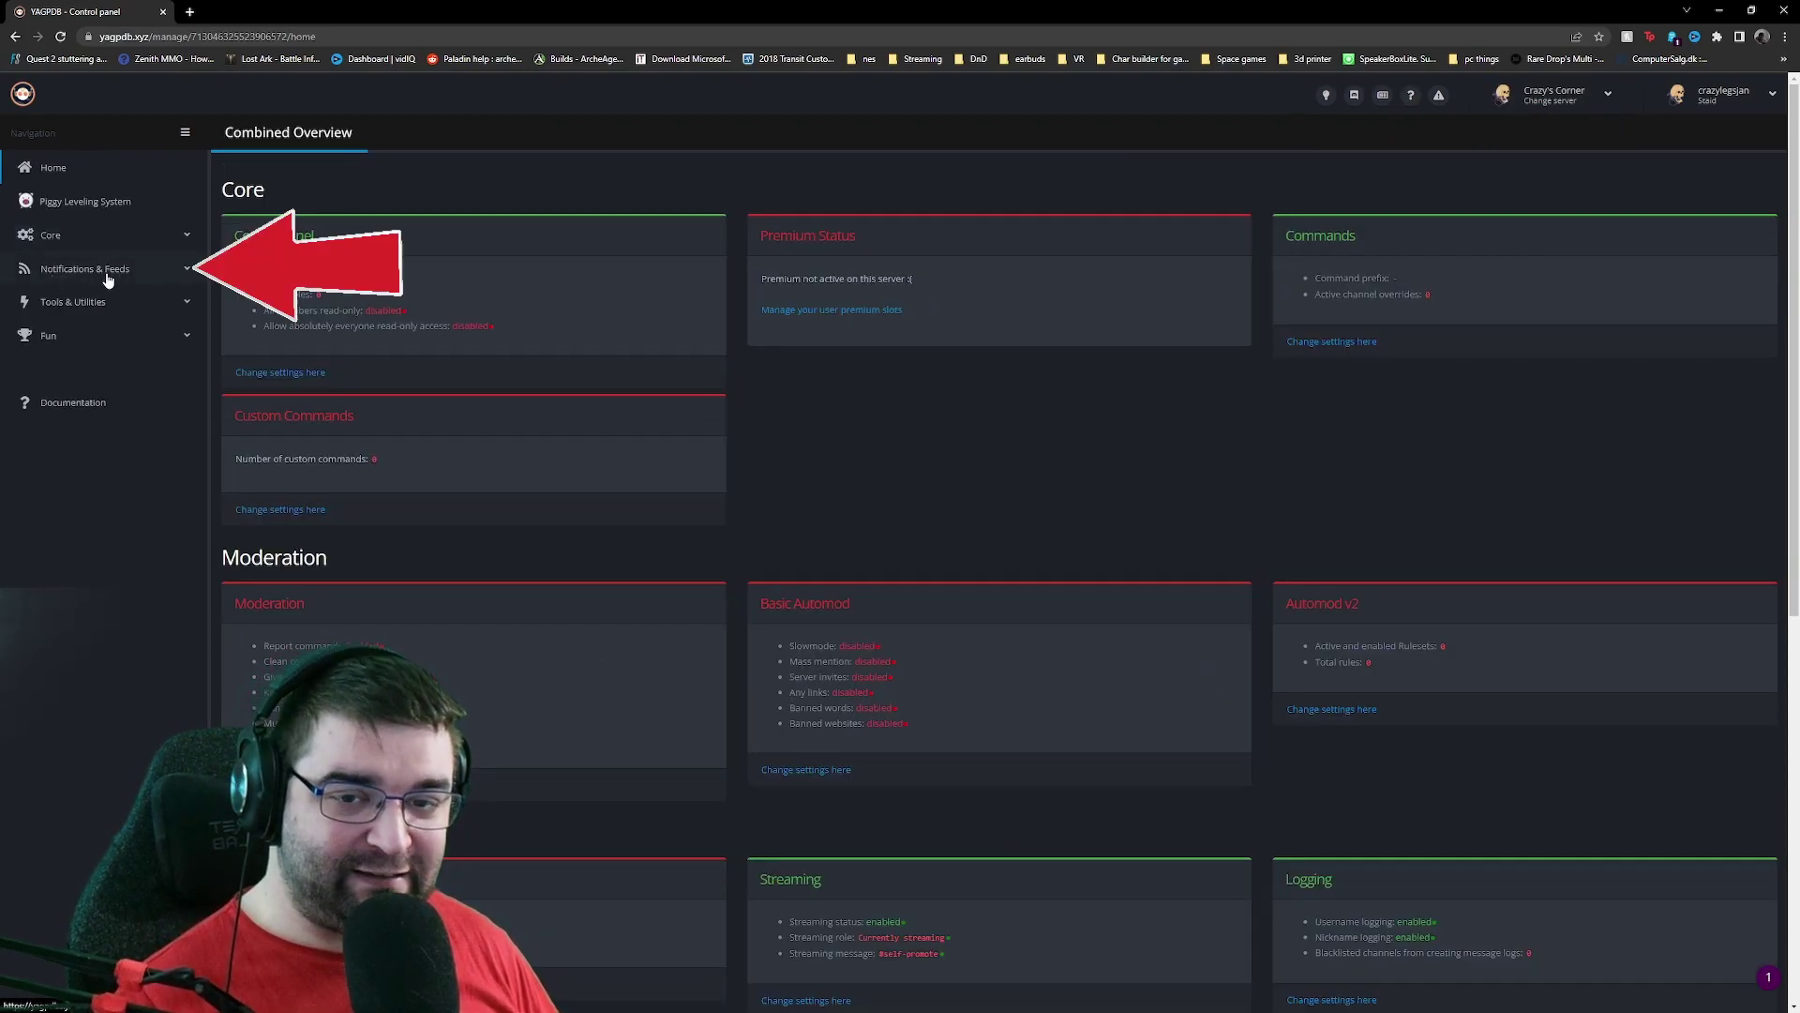
{"action": "left_click", "coordinate": [106, 273]}
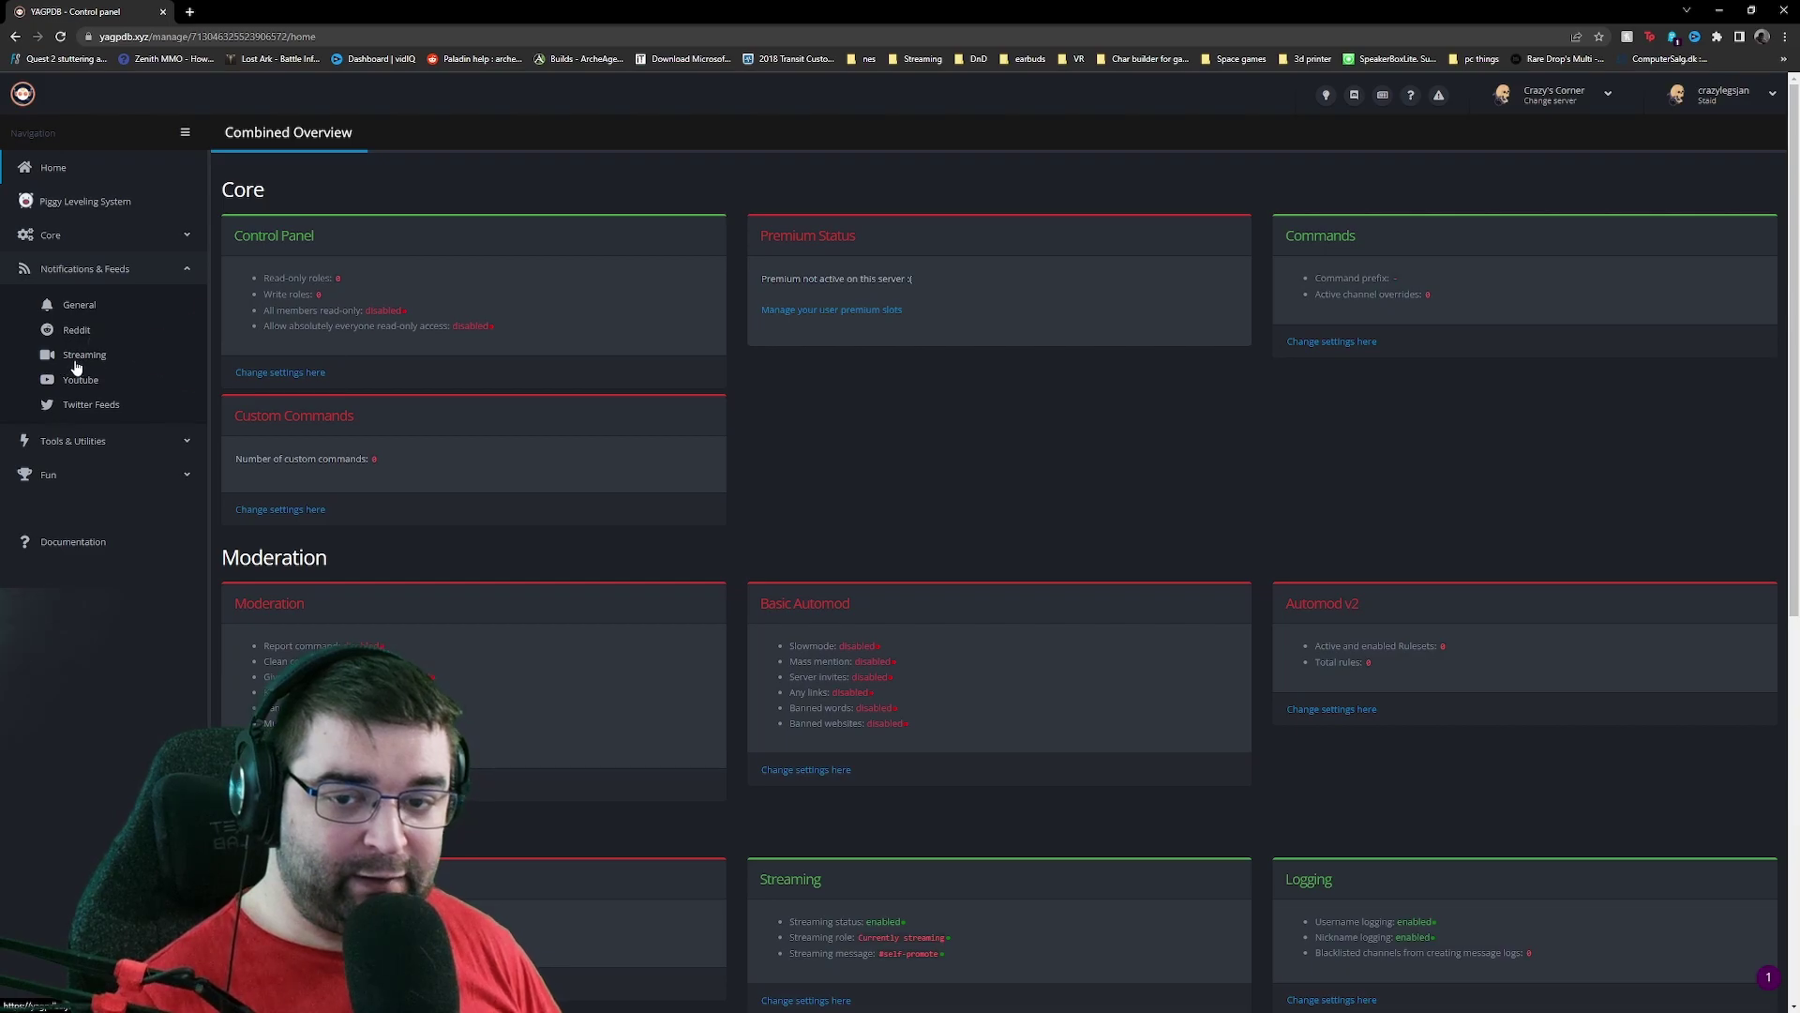
Review the Streaming announce message template, highlighting its username placeholder, 'is currently streaming' text and URL placeholder
{"action": "left_click", "coordinate": [78, 355]}
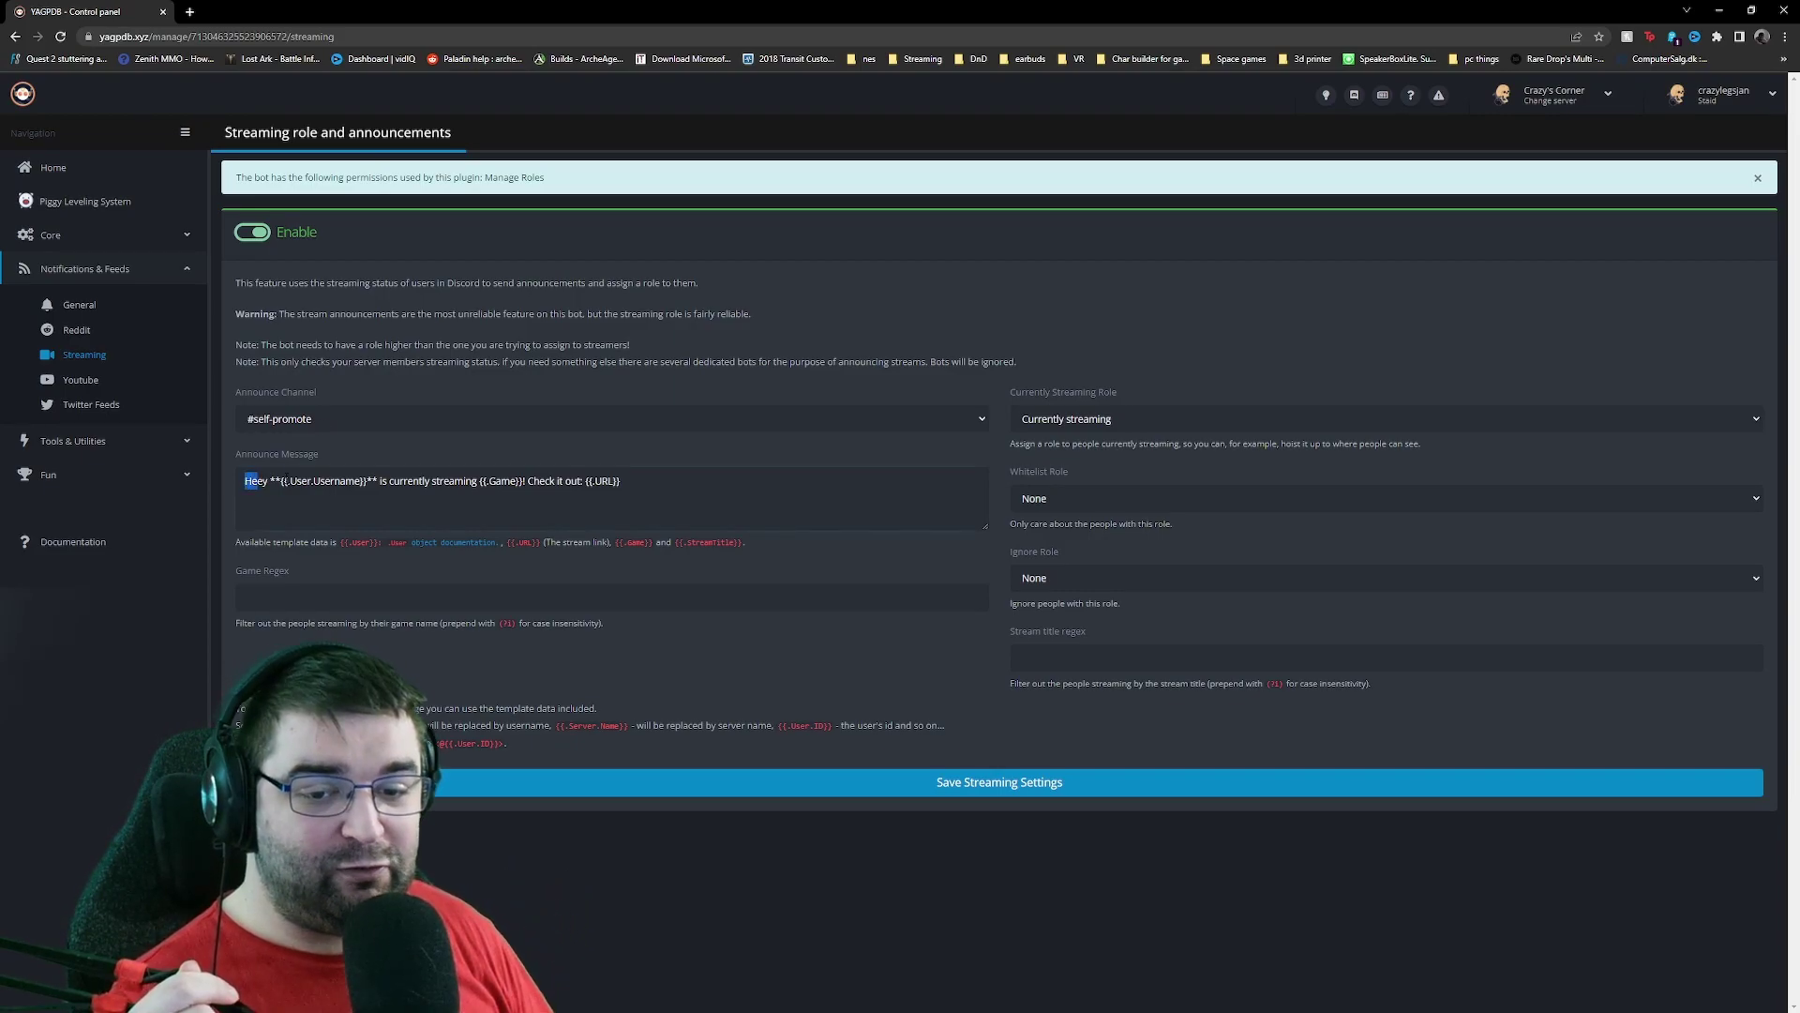
{"action": "left_click_drag", "start_coordinate": [286, 478], "coordinate": [694, 490]}
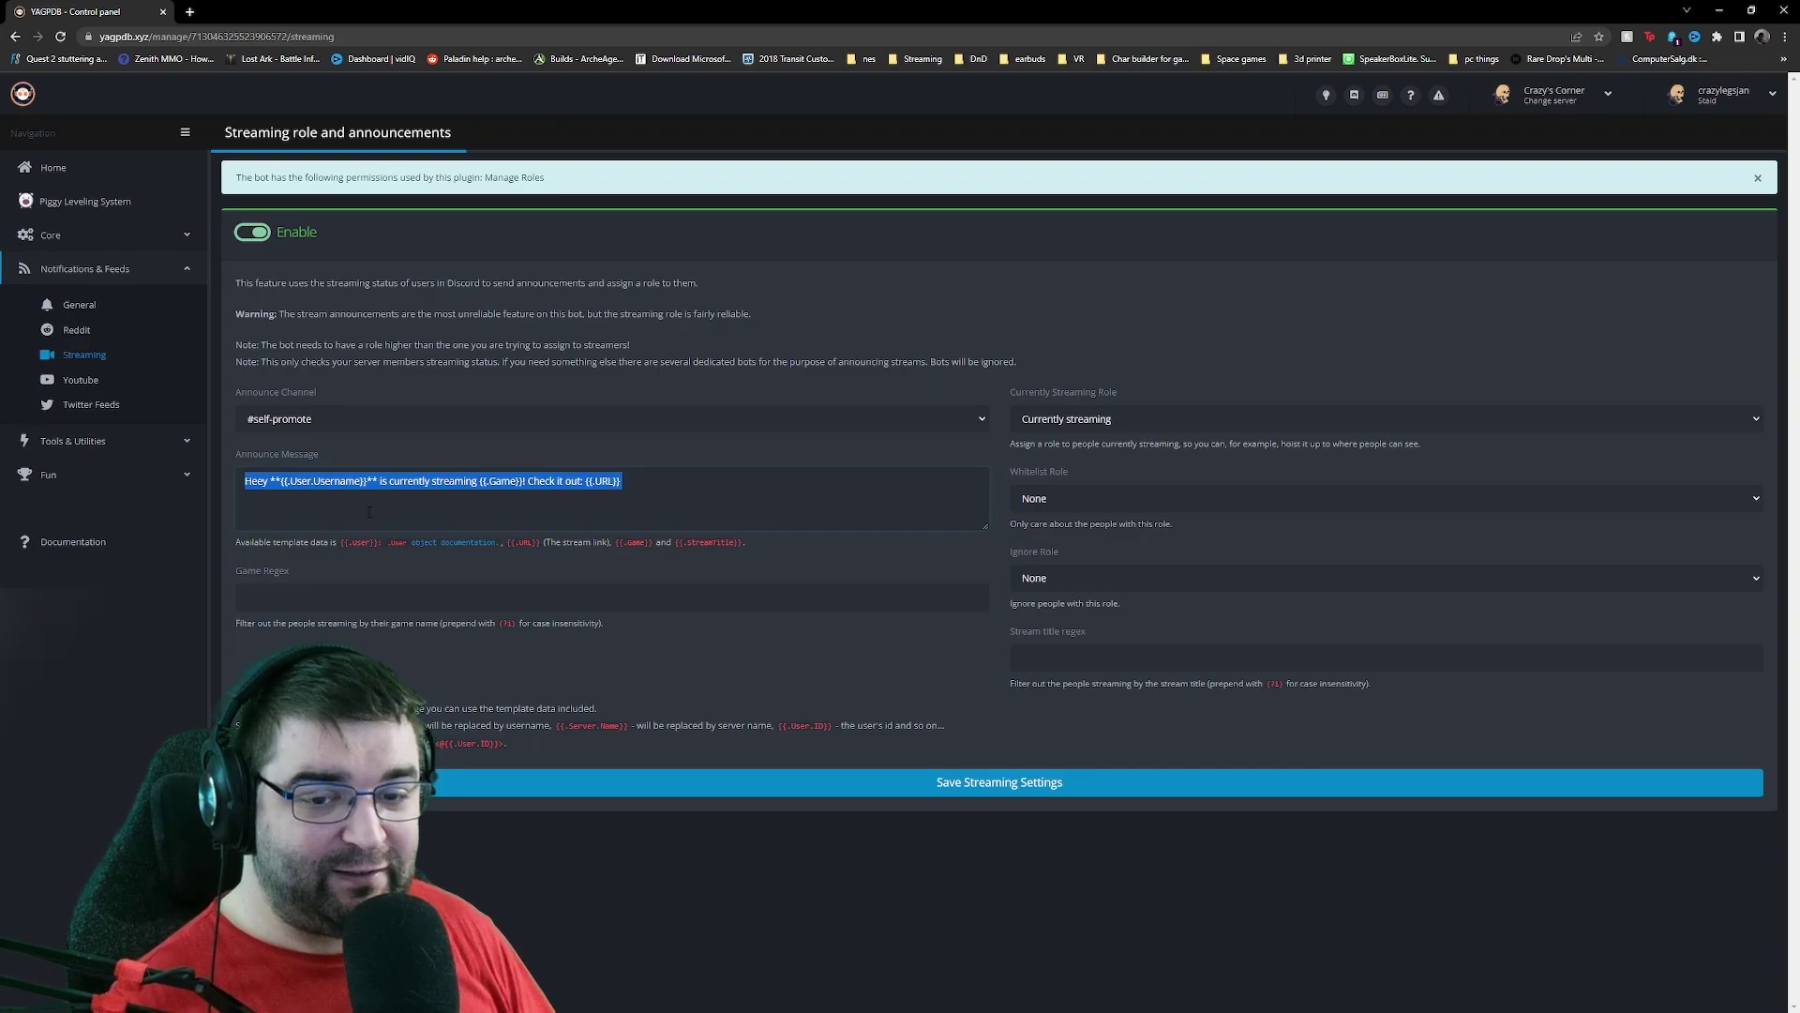
{"action": "left_click", "coordinate": [250, 482]}
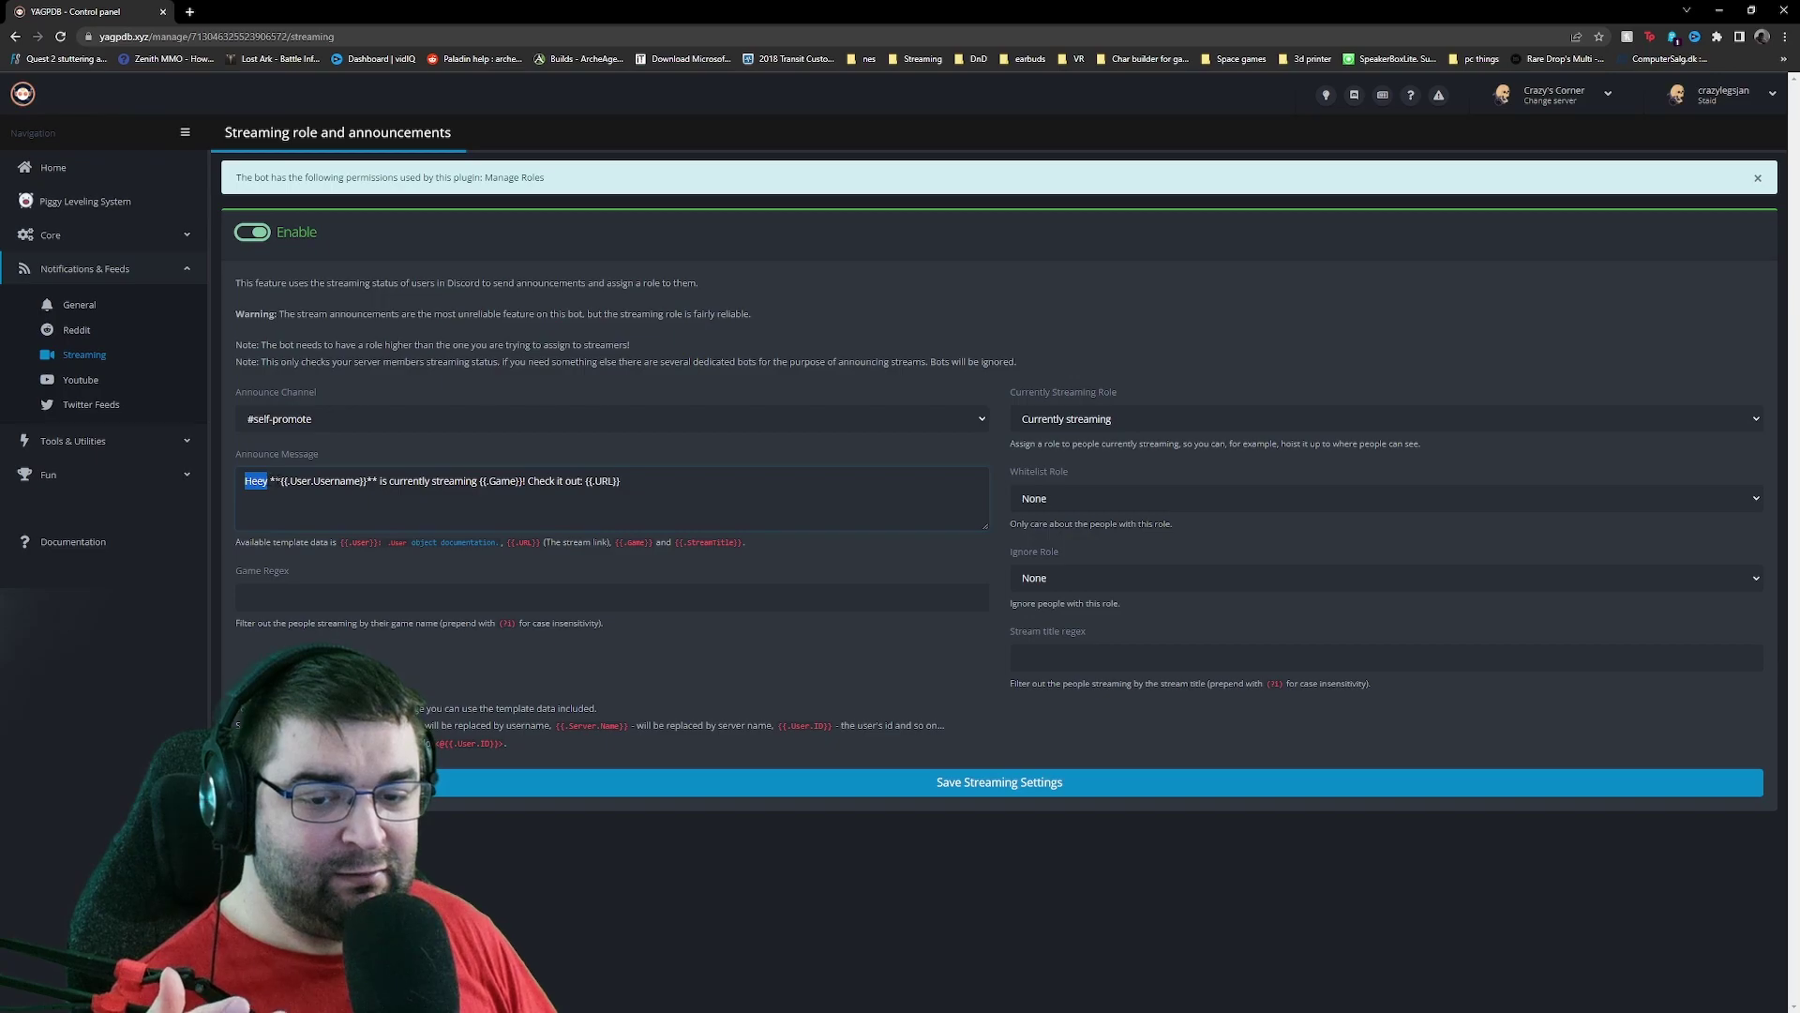
{"action": "double_click", "coordinate": [324, 481]}
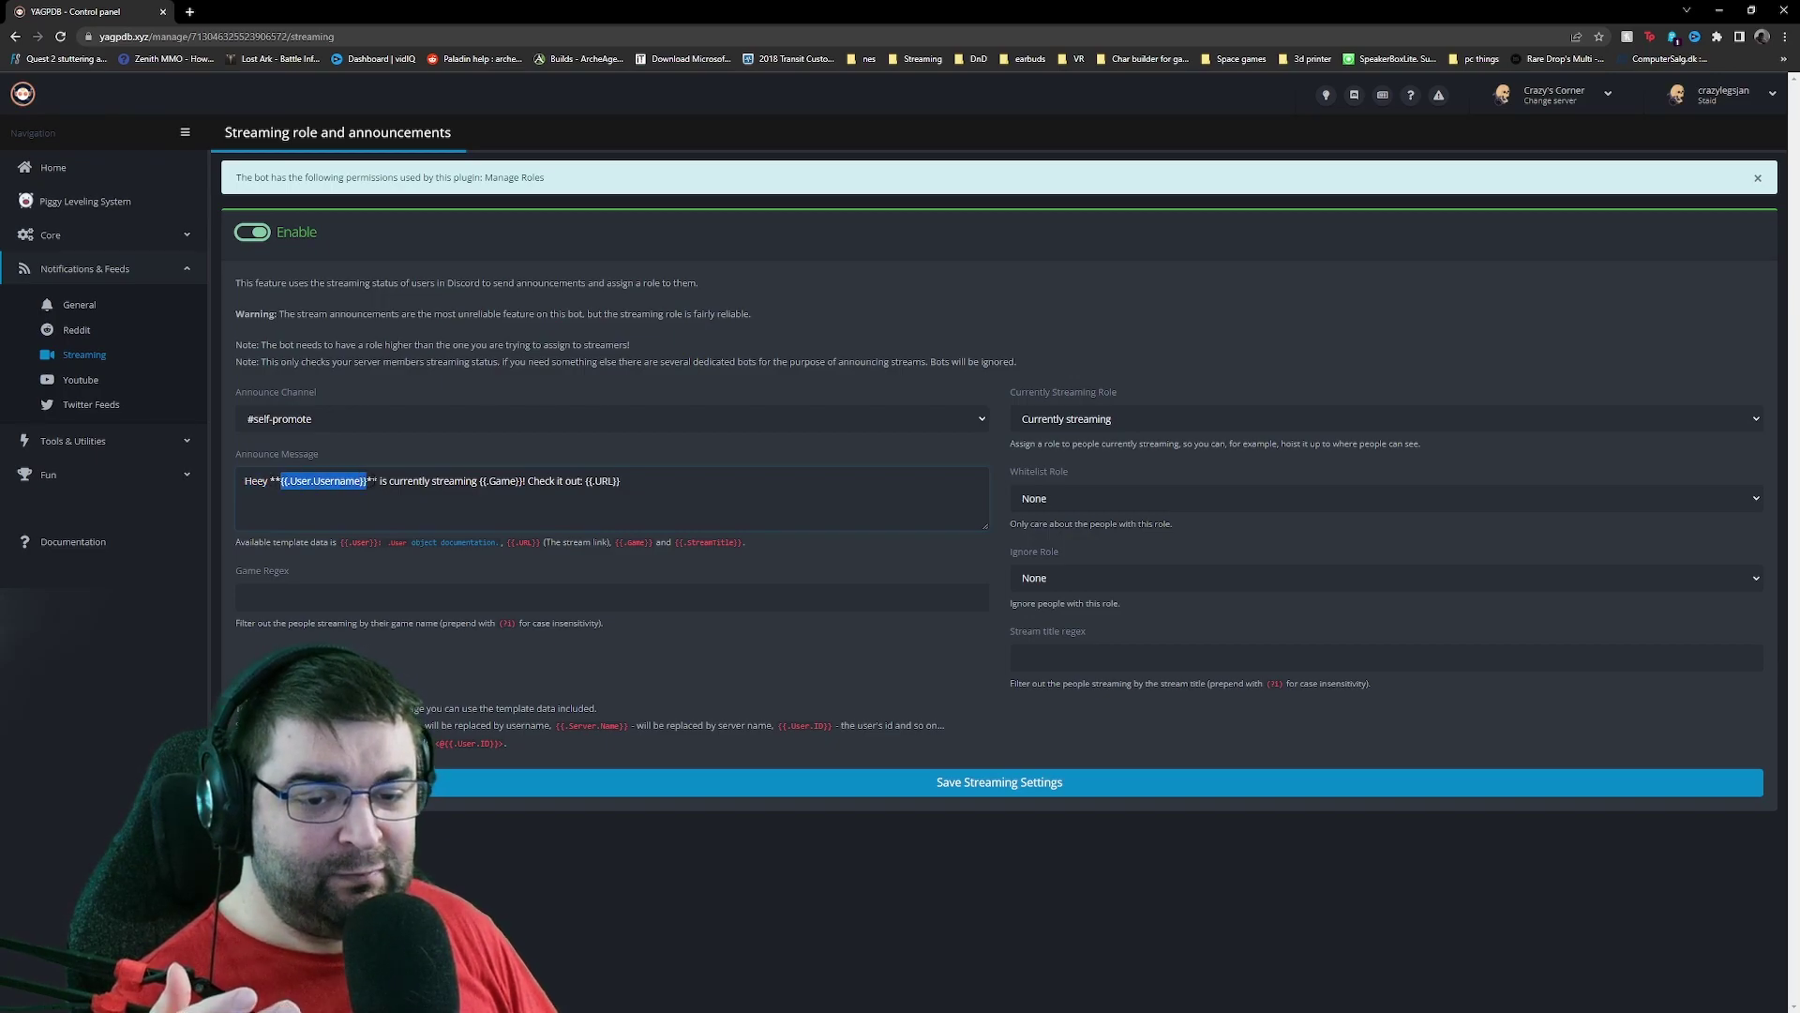
{"action": "left_click_drag", "start_coordinate": [380, 481], "coordinate": [584, 481]}
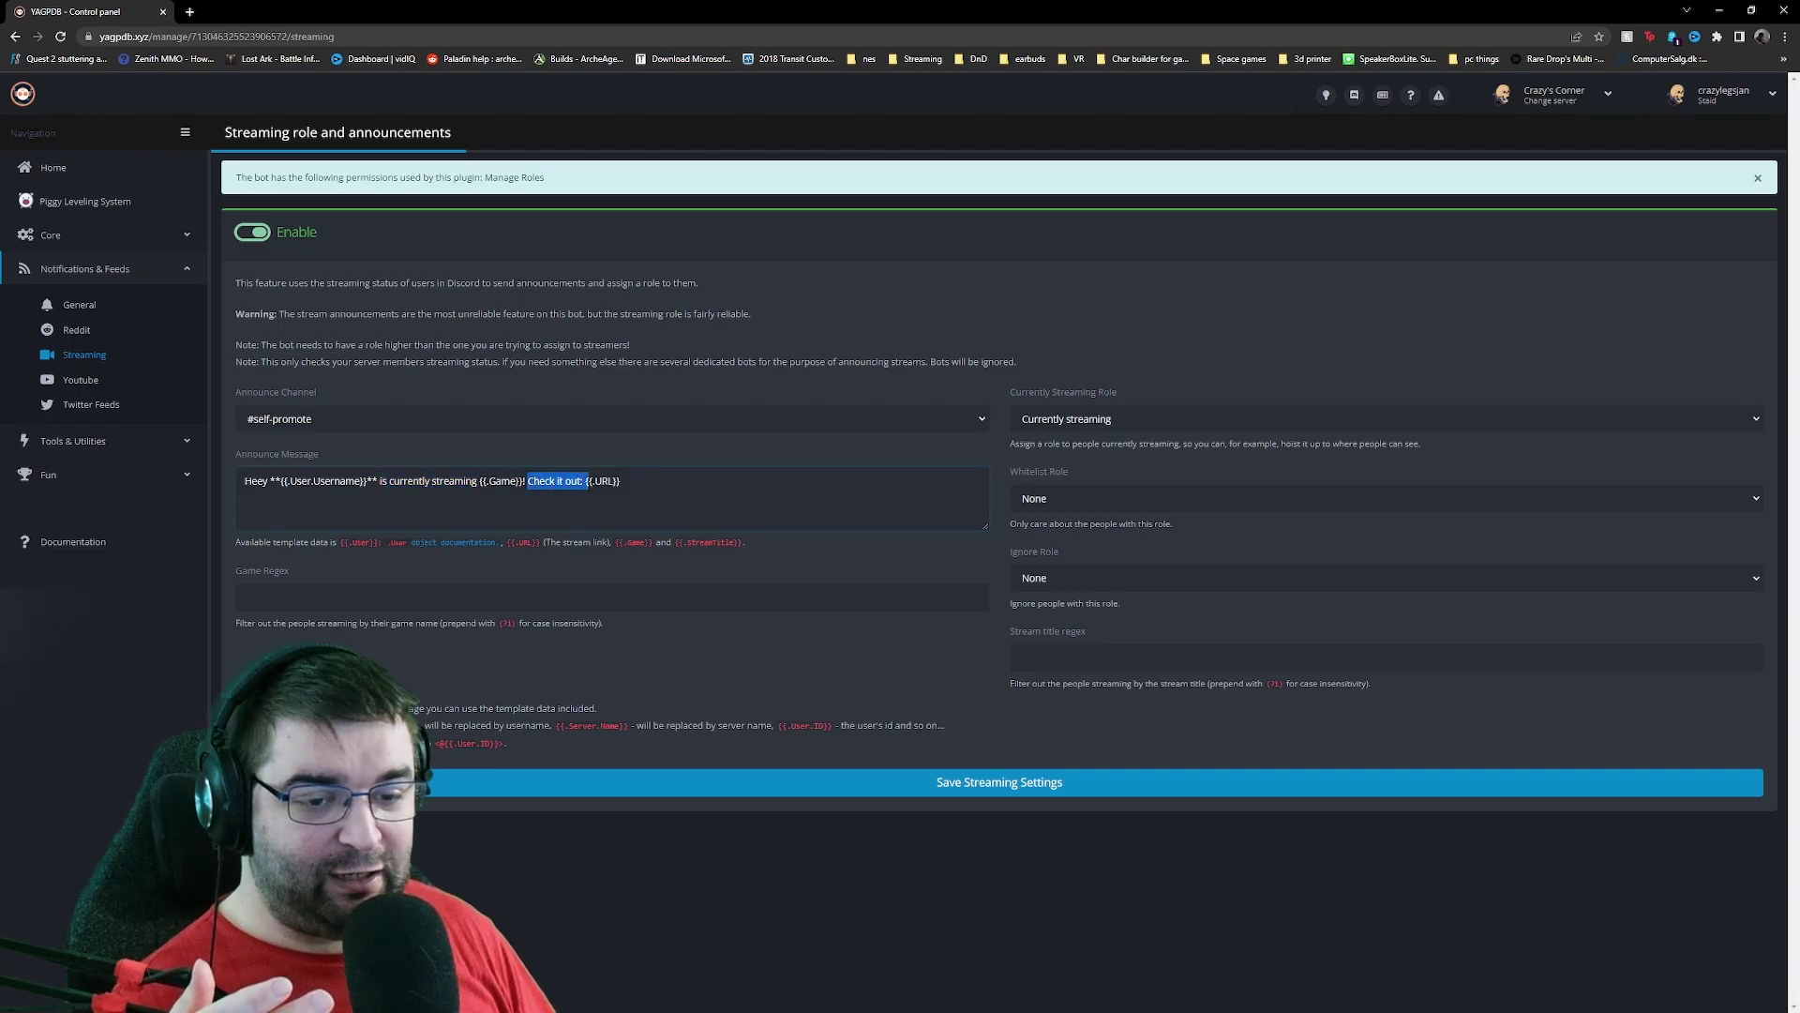
{"action": "double_click", "coordinate": [605, 481]}
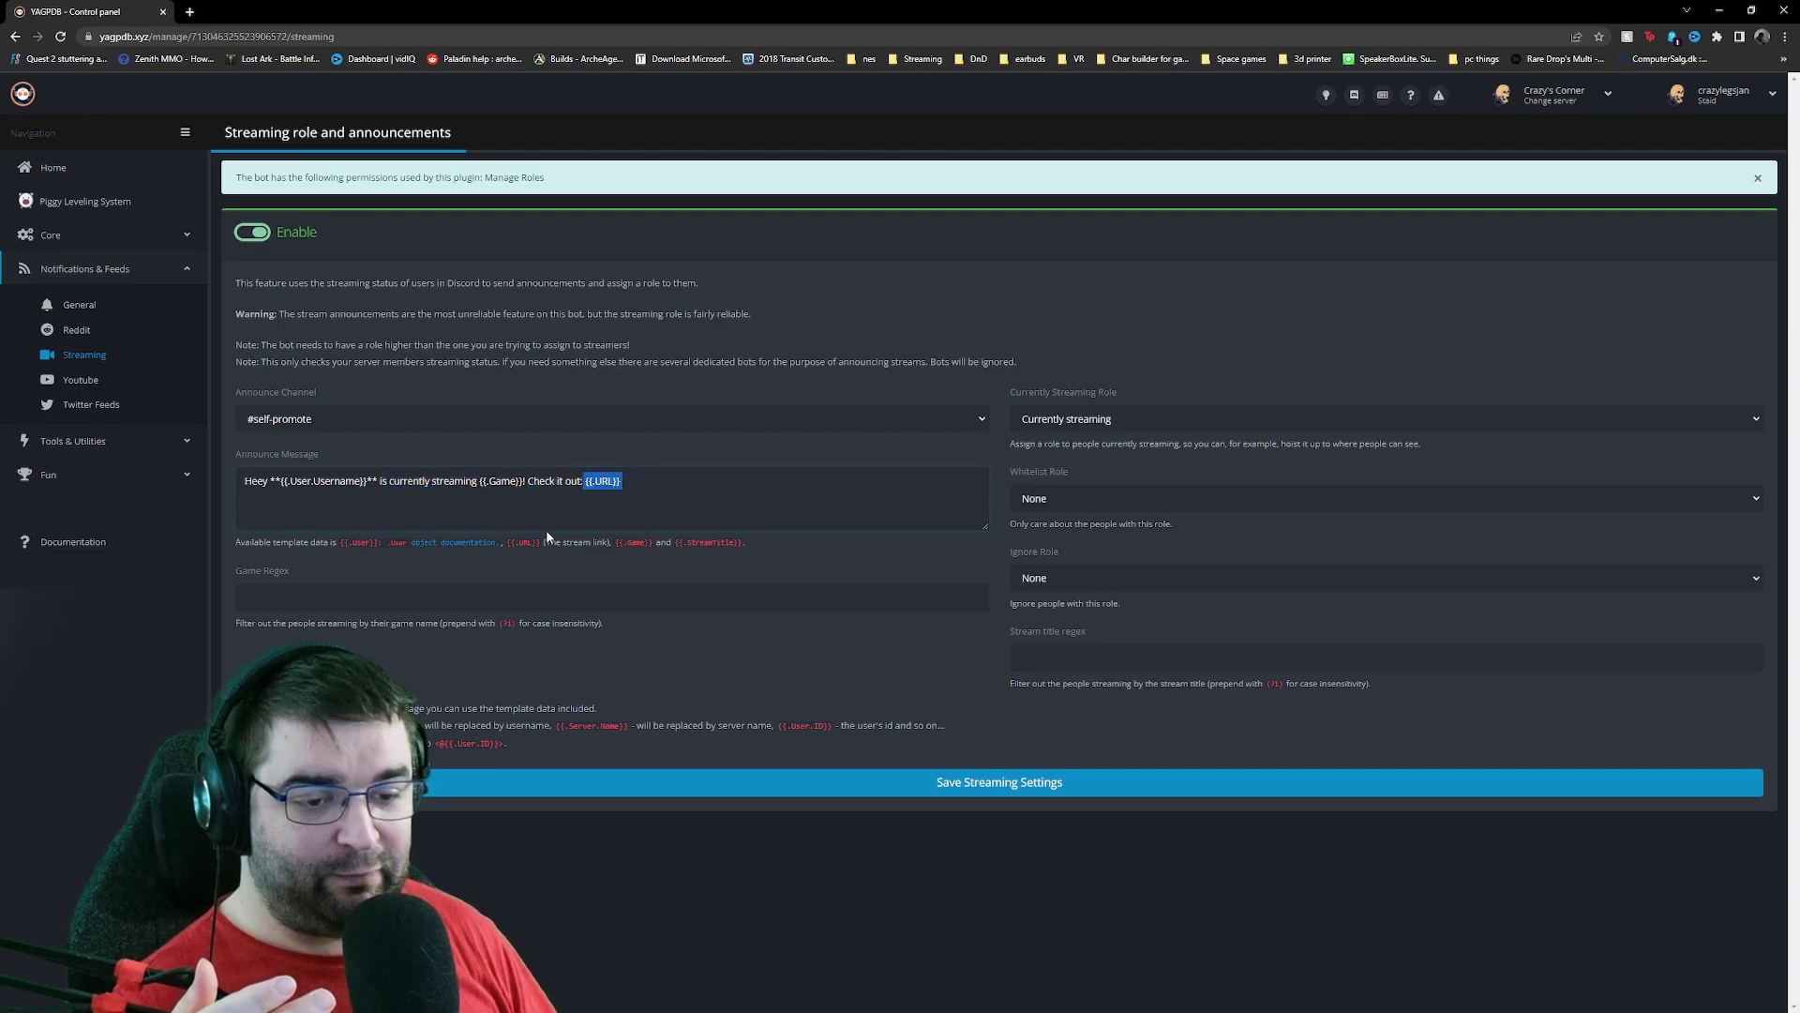
{"action": "left_click", "coordinate": [1031, 402]}
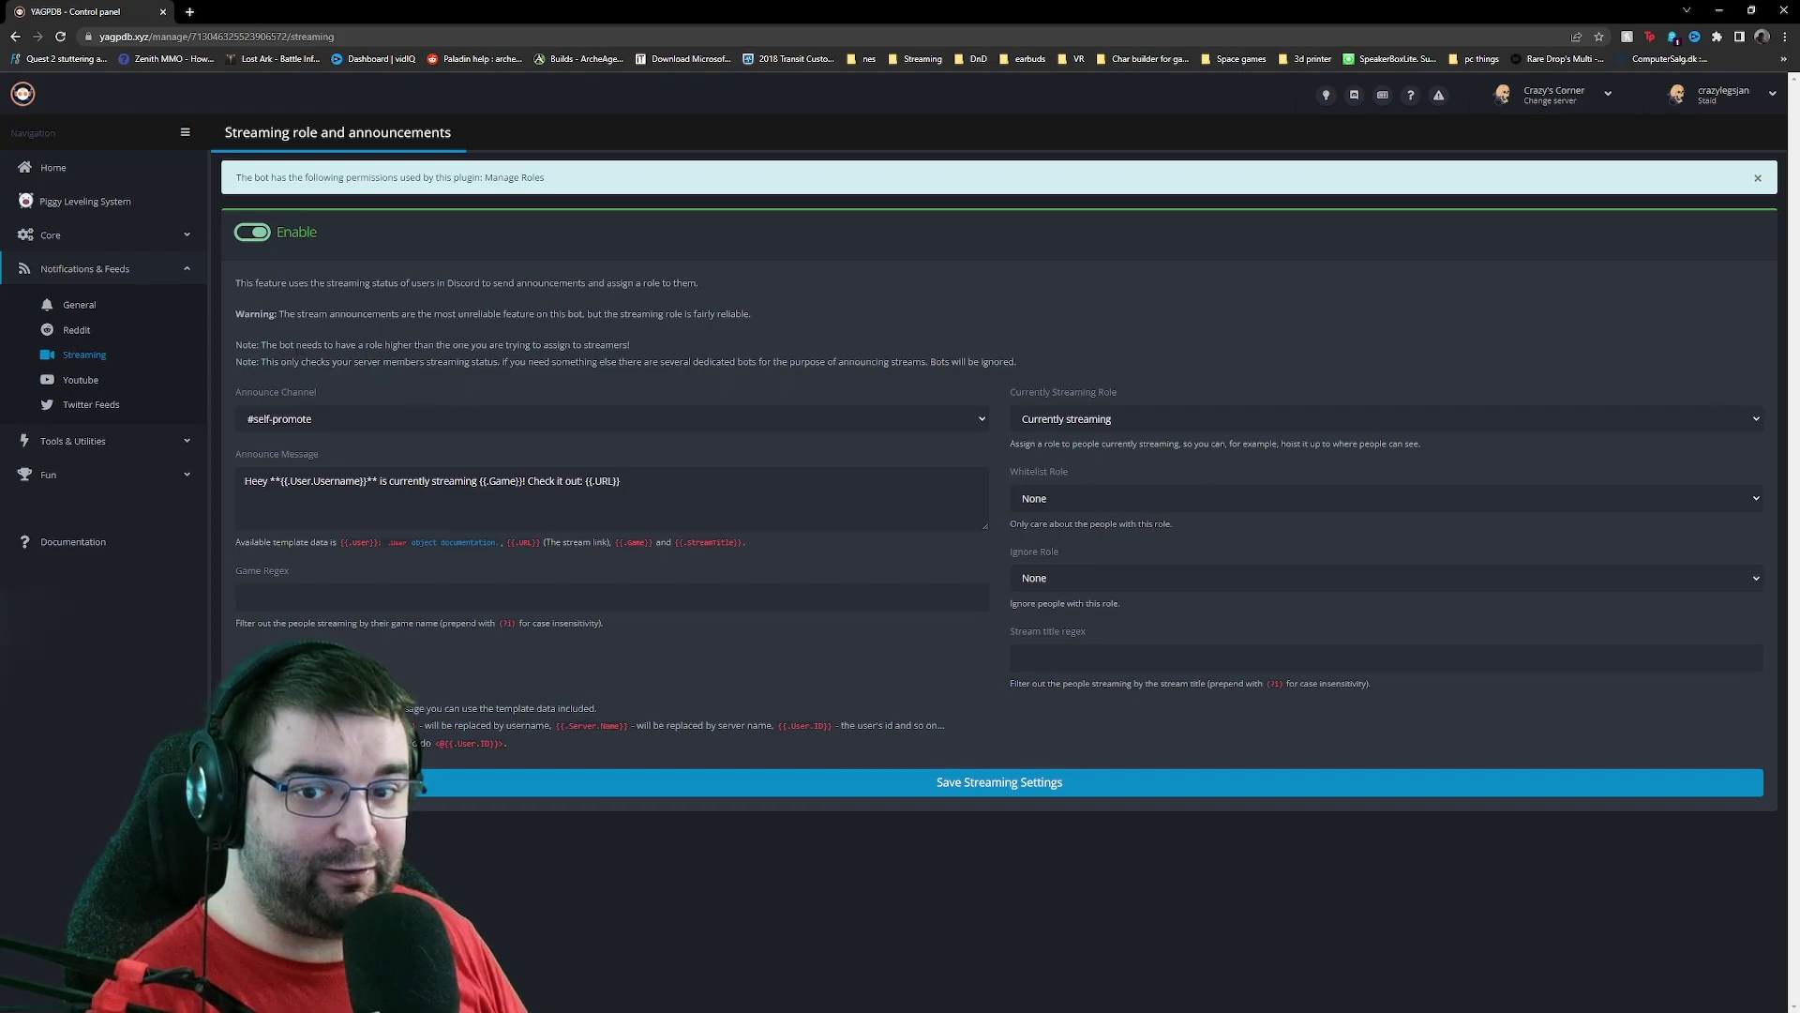
View the YouTube upload feeds with their two subscribed channels and focus the Youtube Username field
{"action": "left_click", "coordinate": [69, 387]}
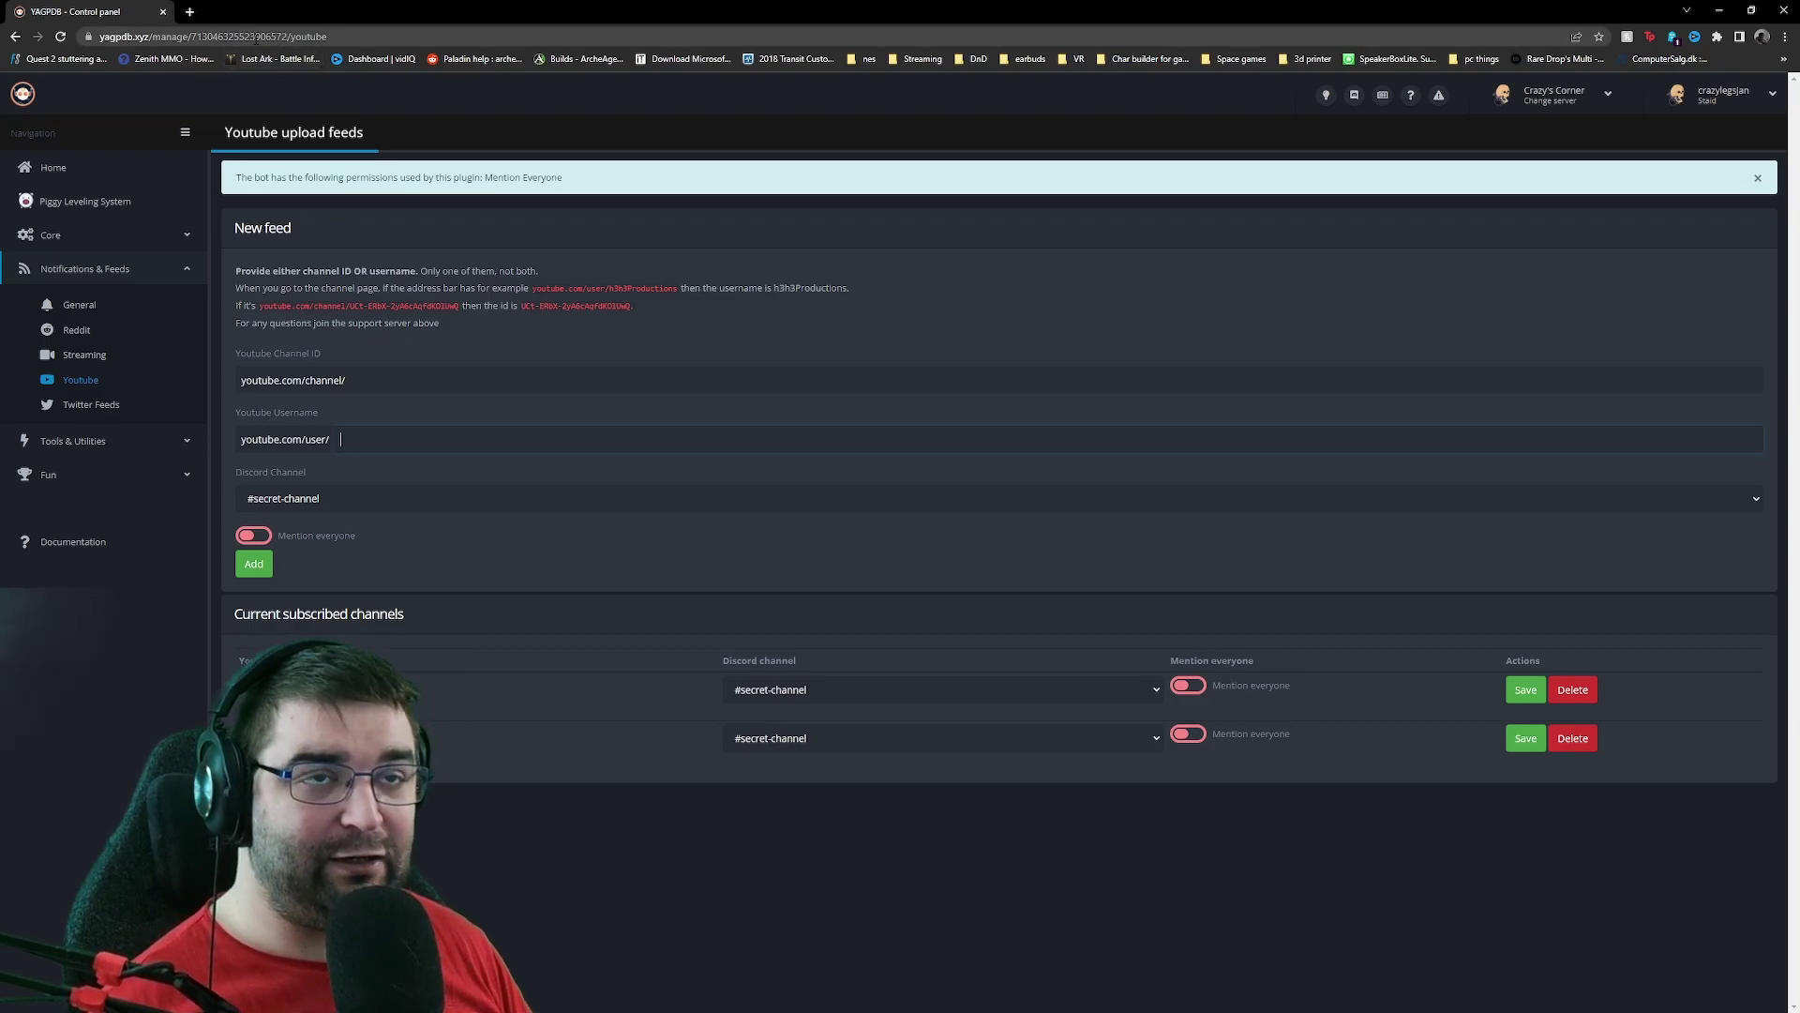
{"action": "left_click", "coordinate": [340, 439]}
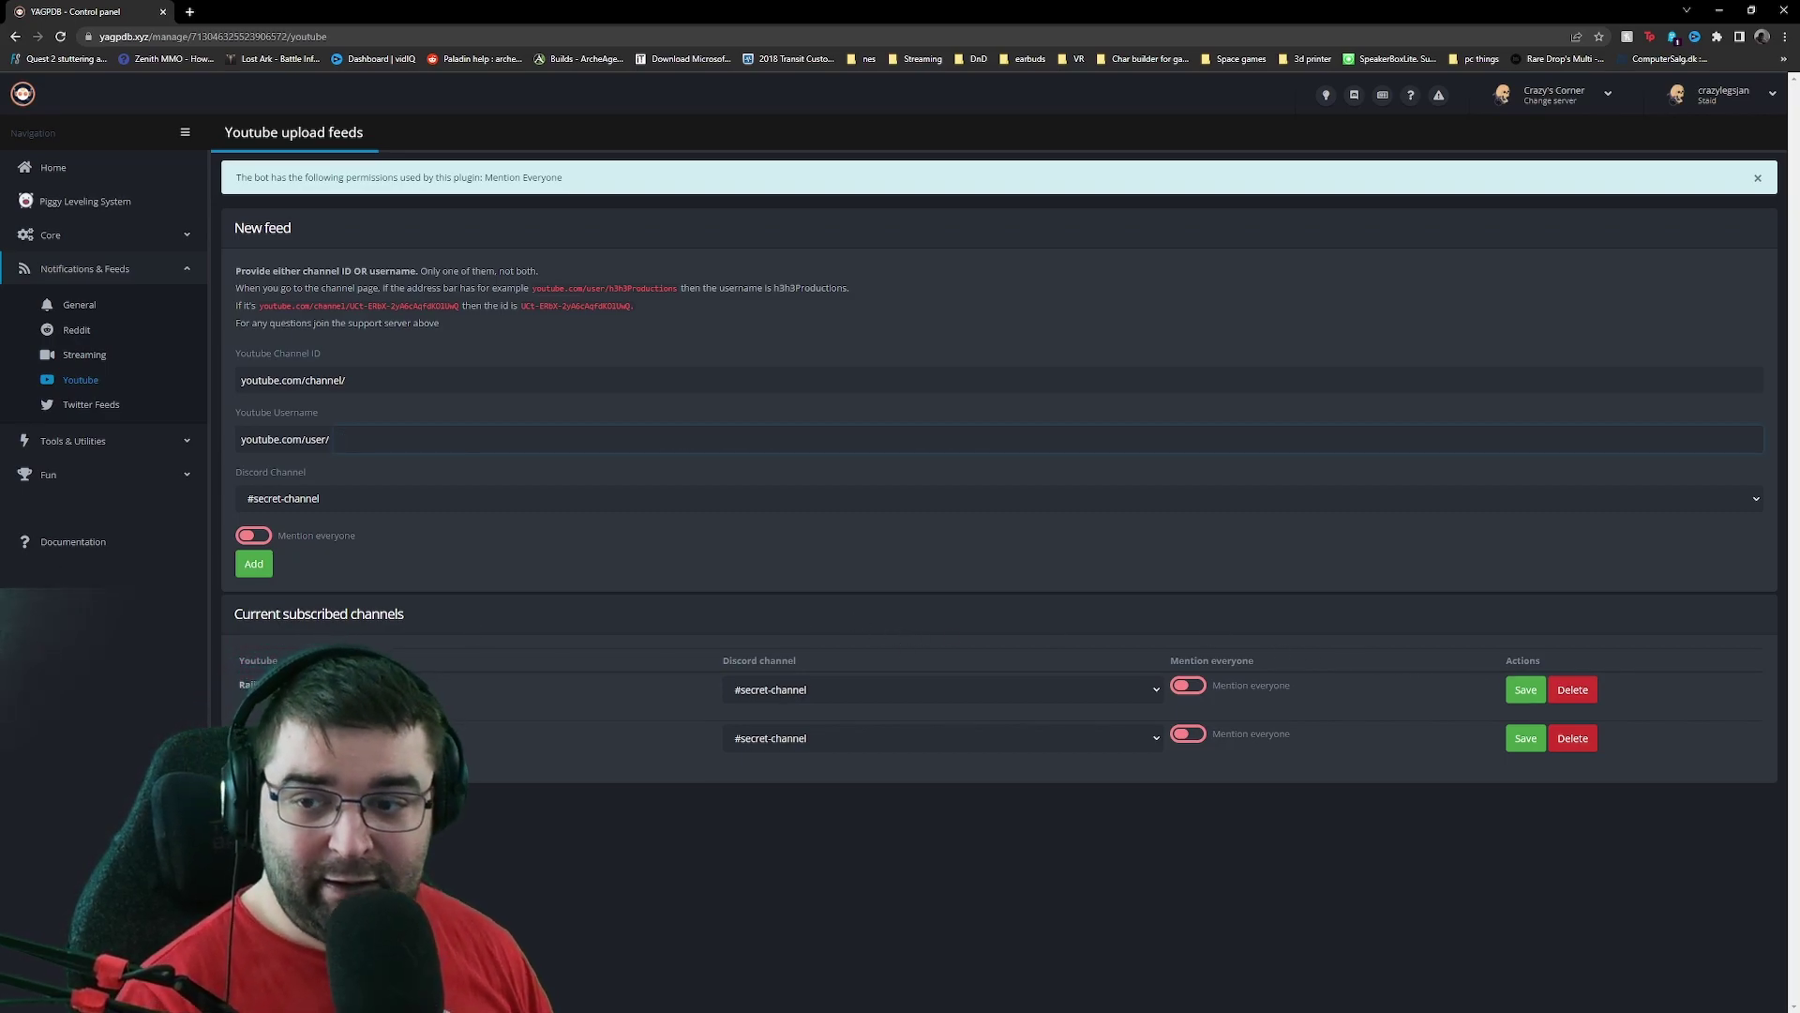
Maximize Discord and go to Crazy's Corner Server Settings, landing on the Roles list with Currently streaming
{"action": "left_click_drag", "start_coordinate": [792, 483], "coordinate": [1066, 232]}
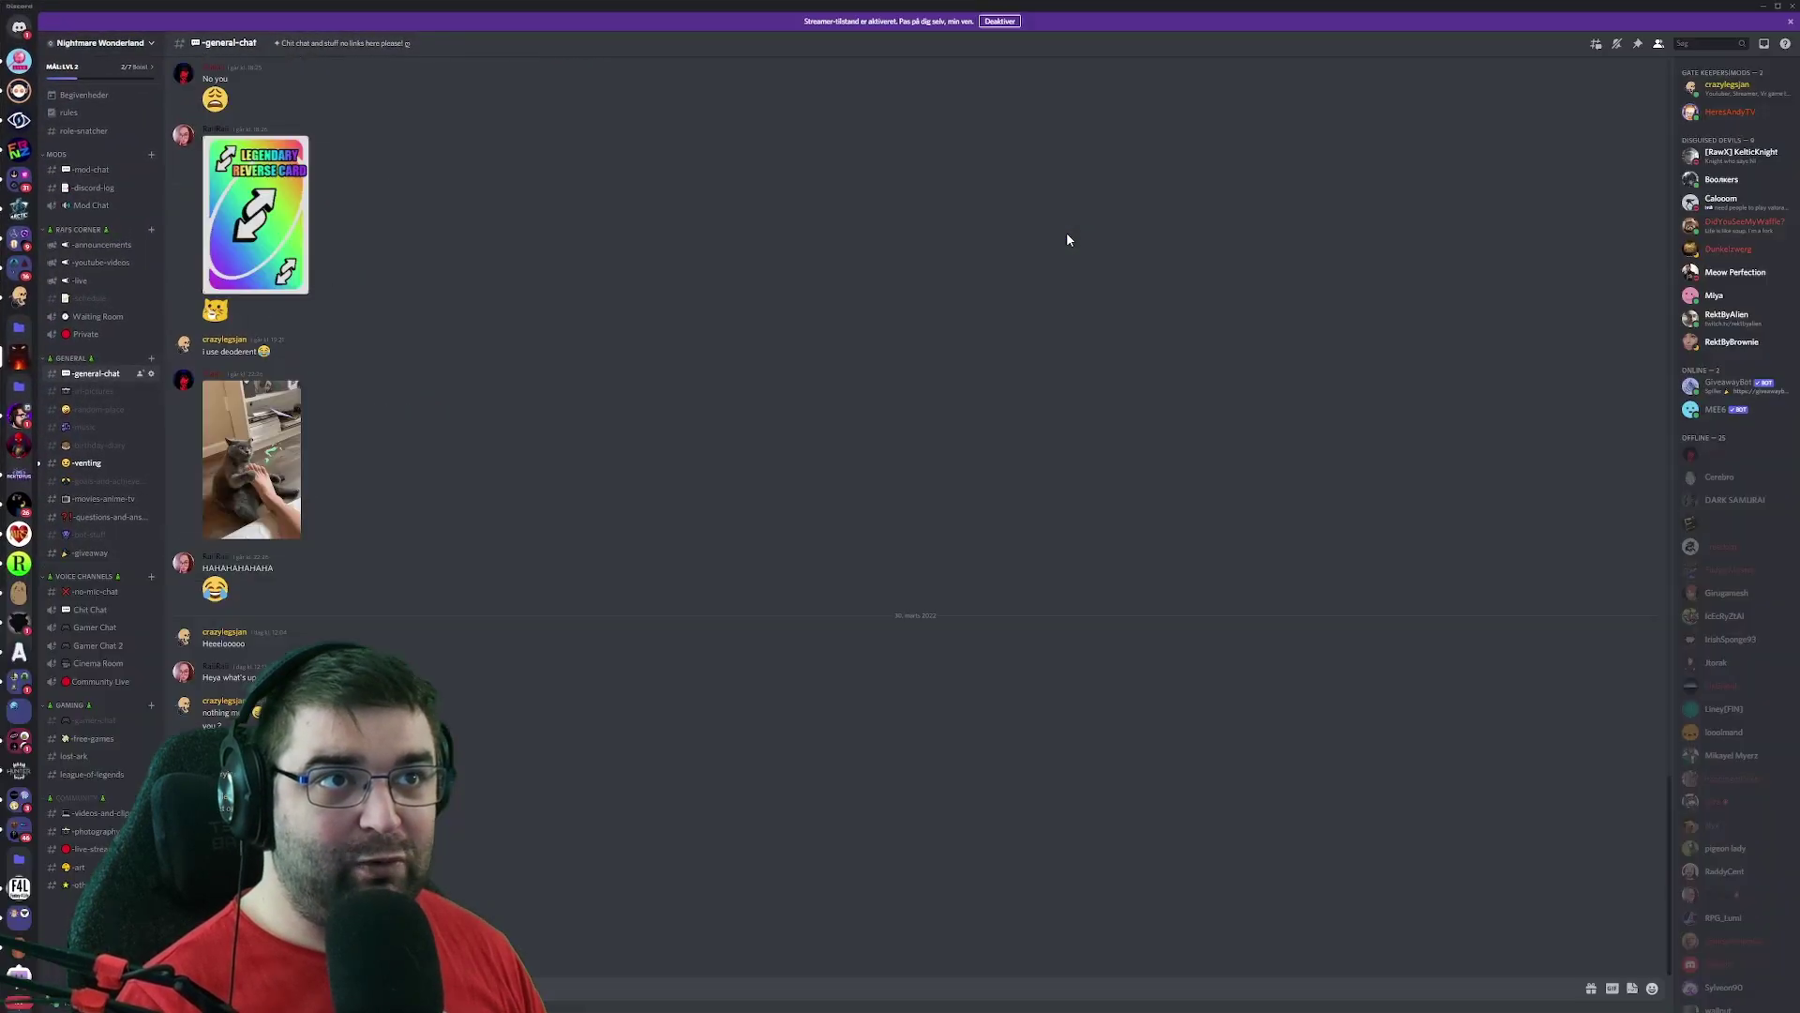
{"action": "left_click", "coordinate": [18, 298]}
{"action": "left_click", "coordinate": [144, 44]}
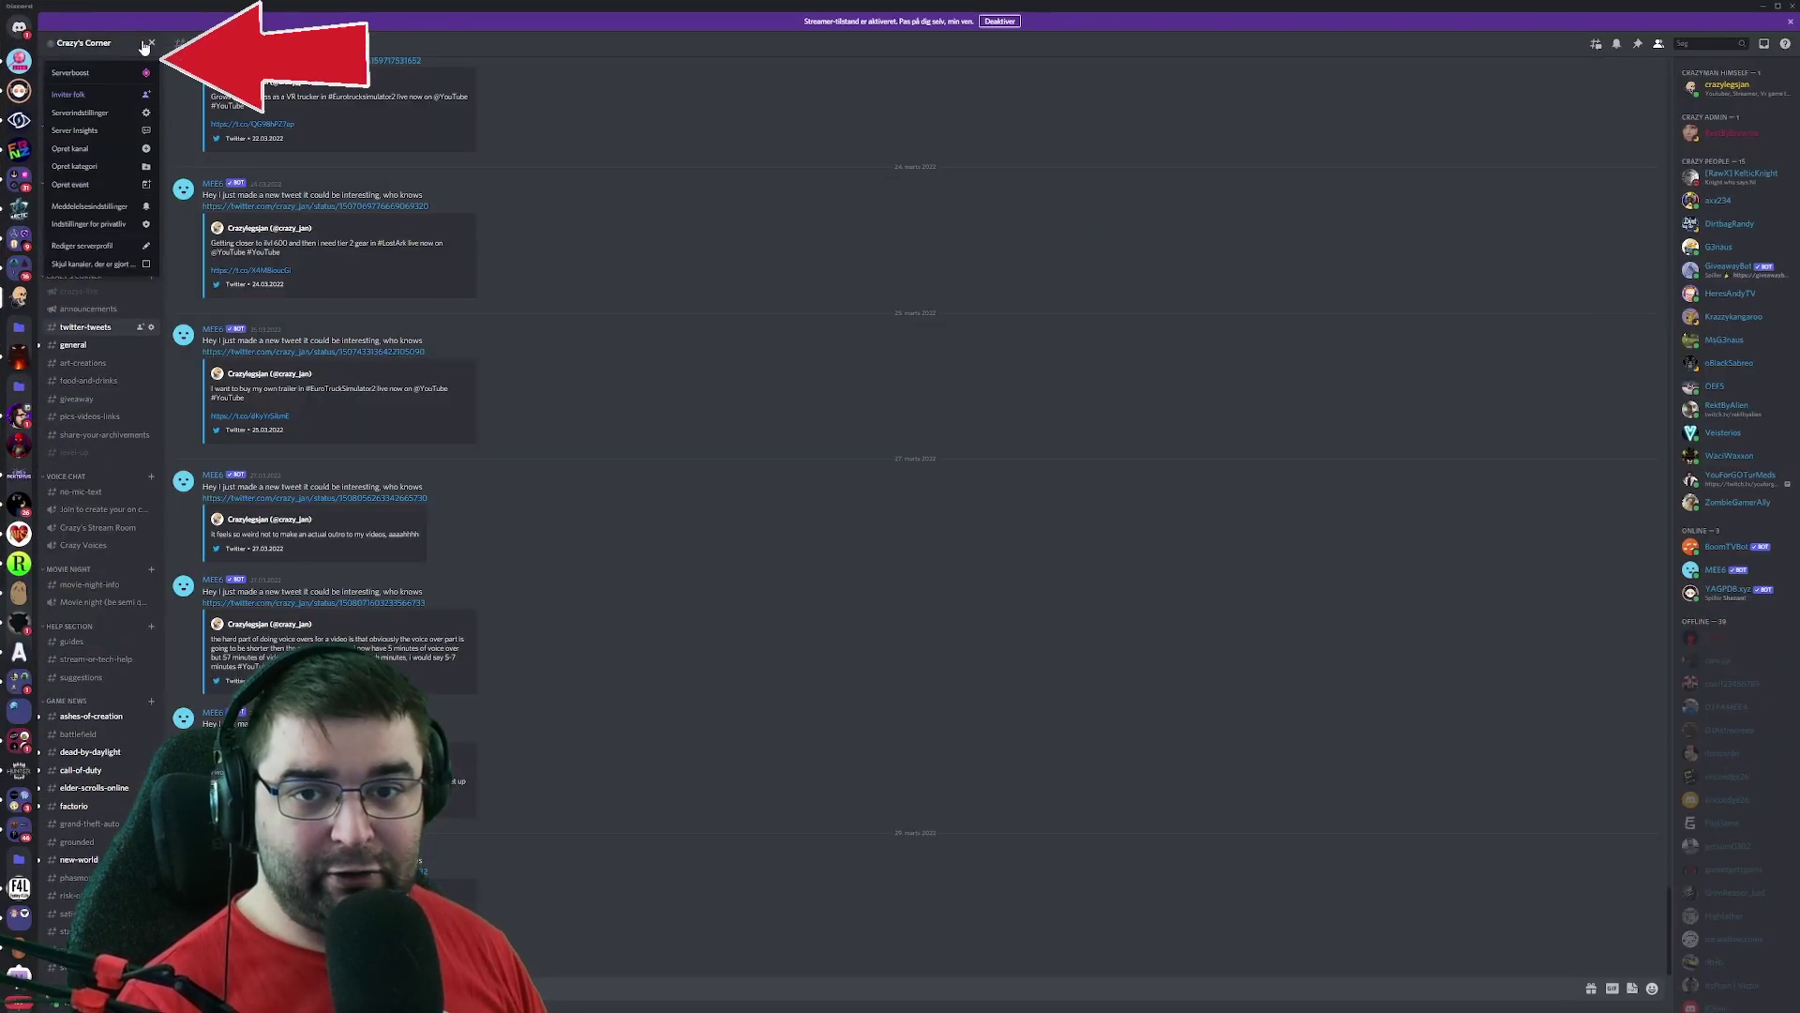
{"action": "left_click", "coordinate": [81, 114]}
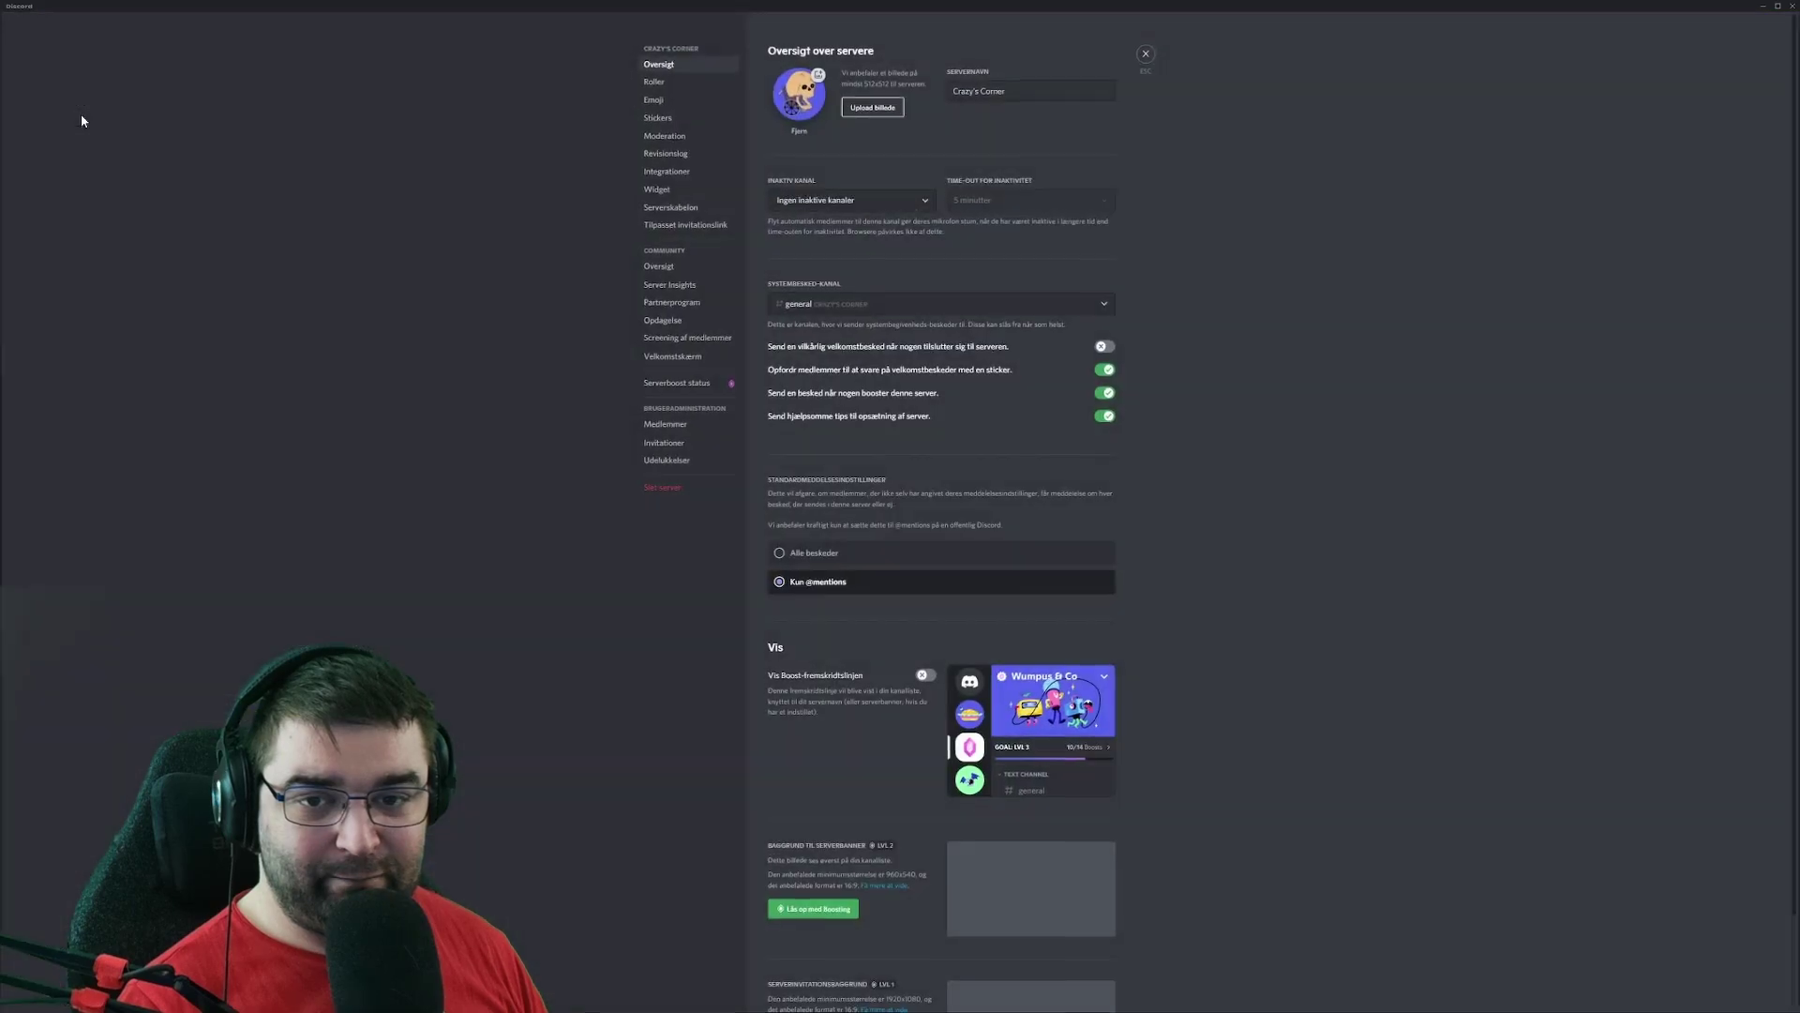
{"action": "left_click", "coordinate": [666, 100]}
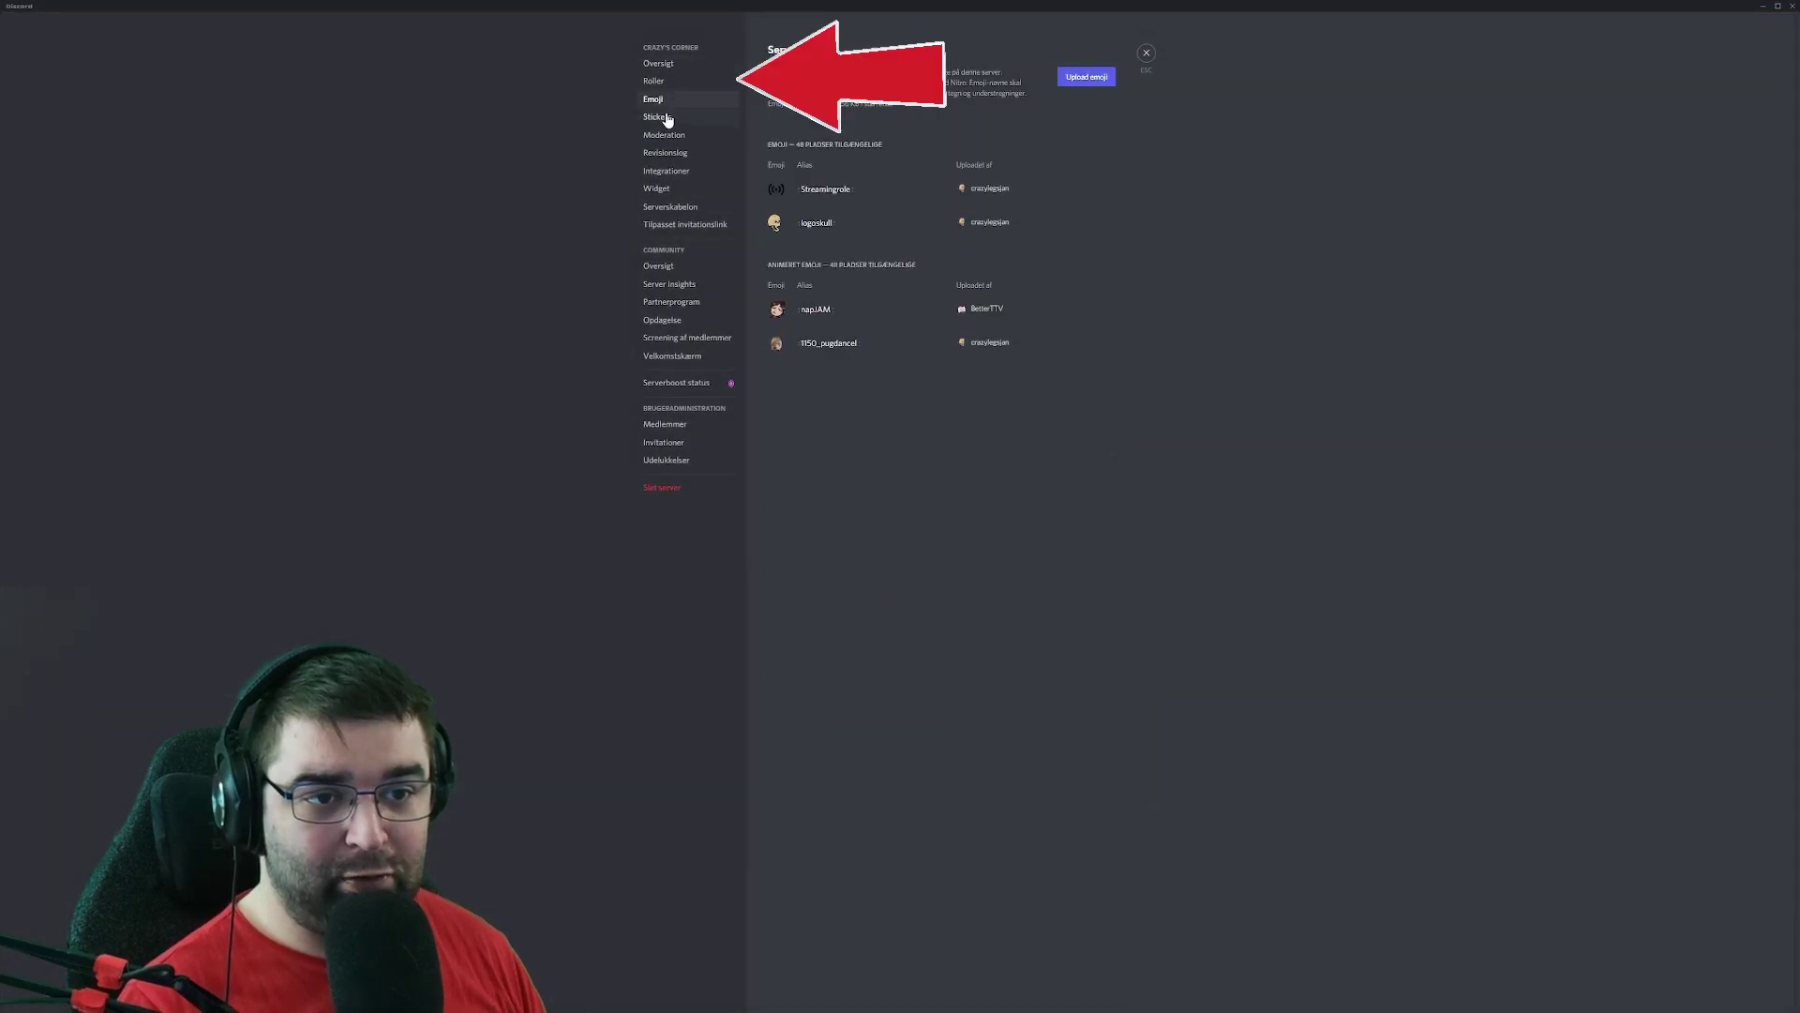
{"action": "left_click", "coordinate": [653, 82]}
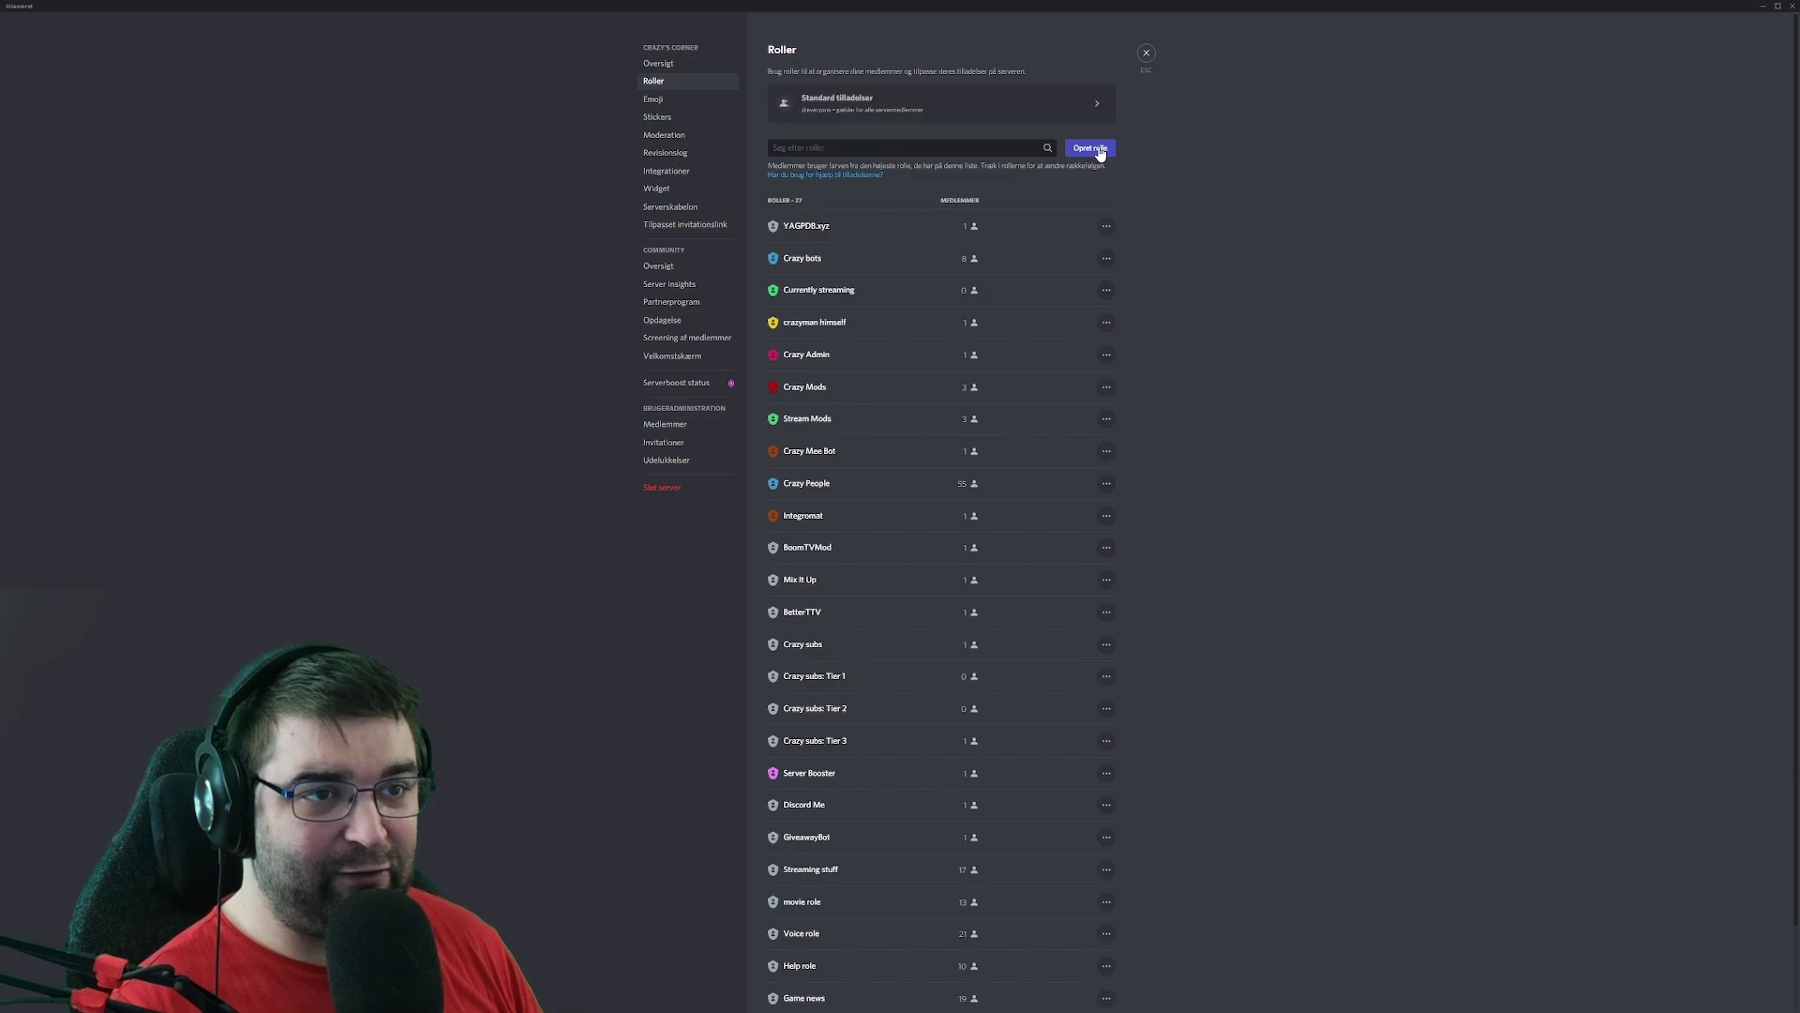
{"action": "mouse_move", "coordinate": [818, 290]}
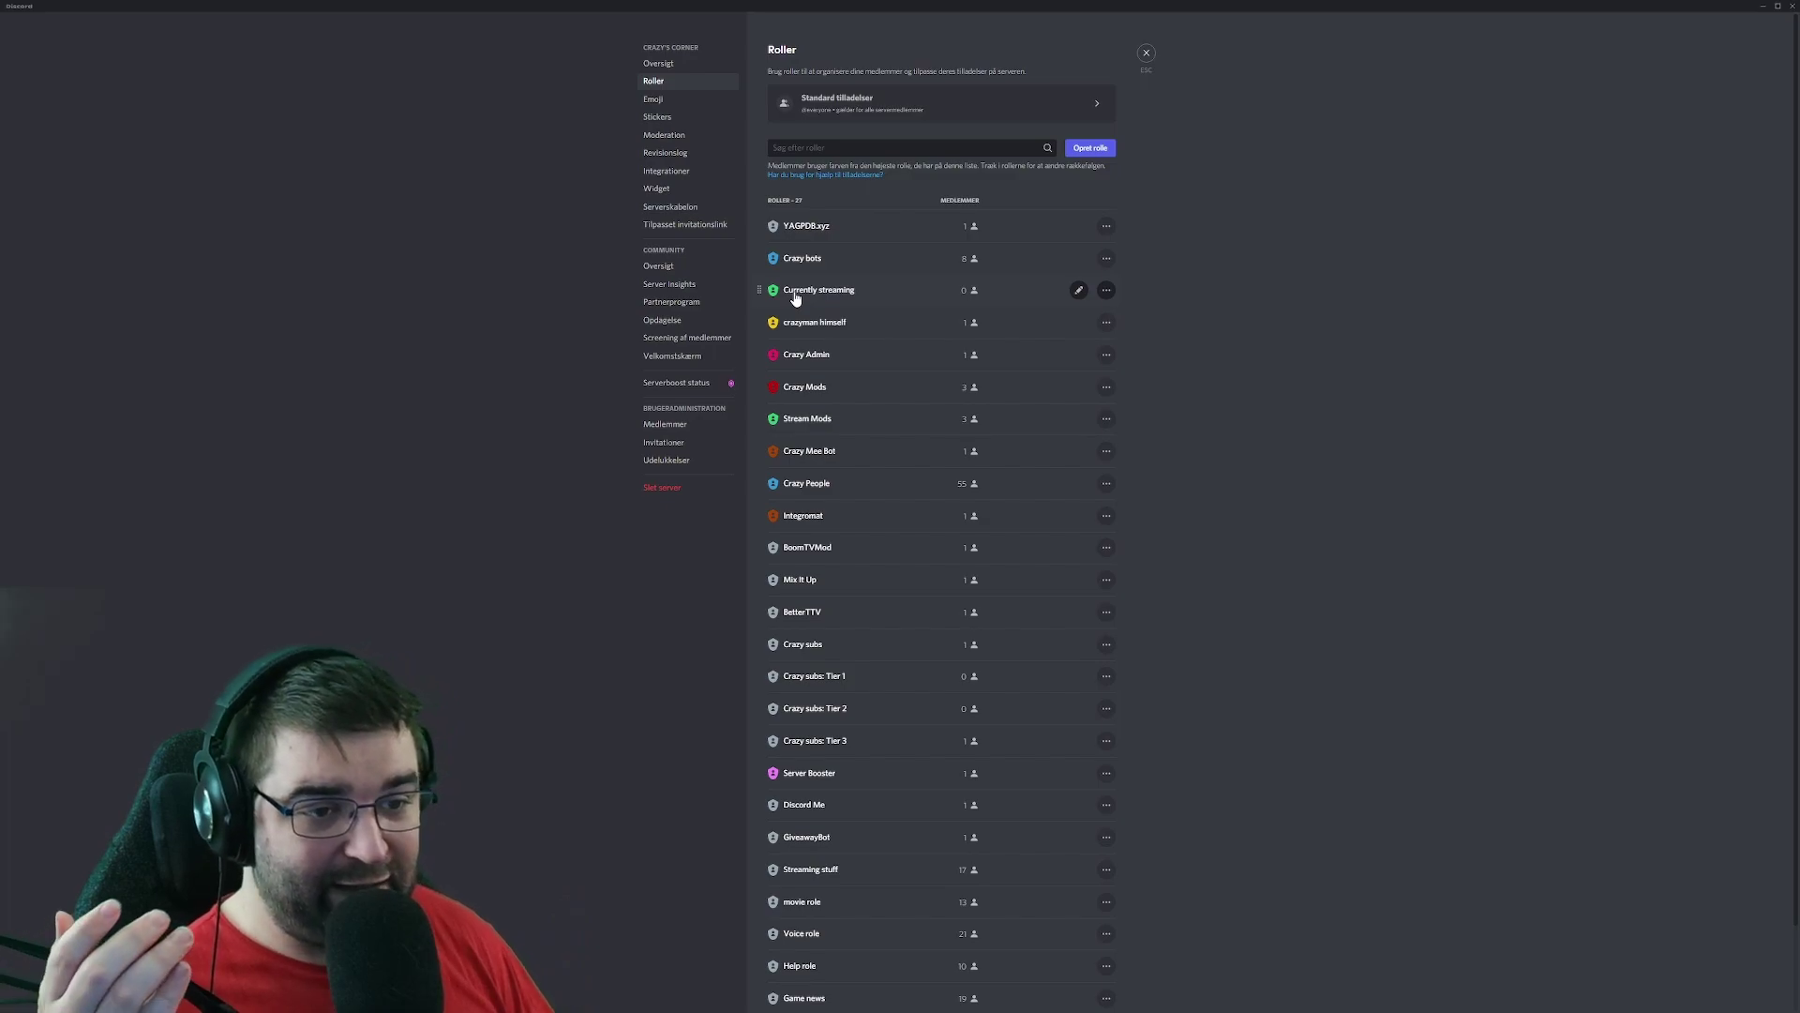
{"action": "left_click", "coordinate": [1080, 292]}
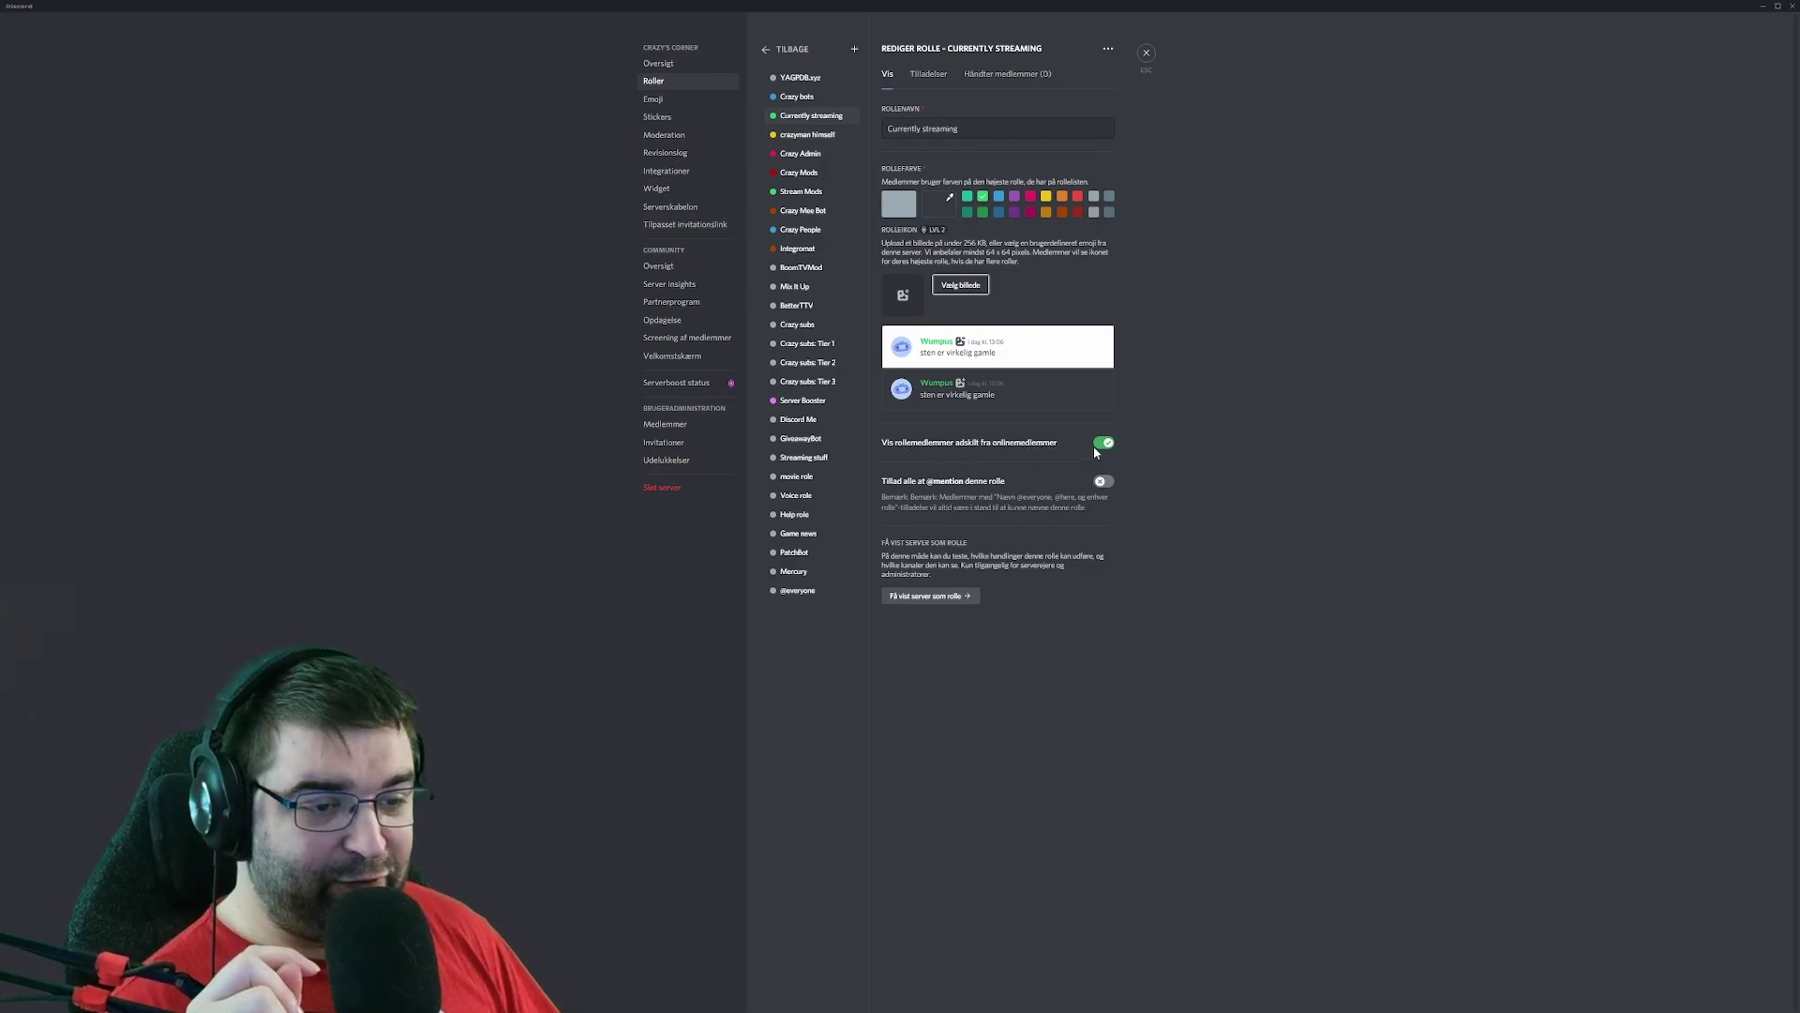
{"action": "left_click", "coordinate": [761, 50]}
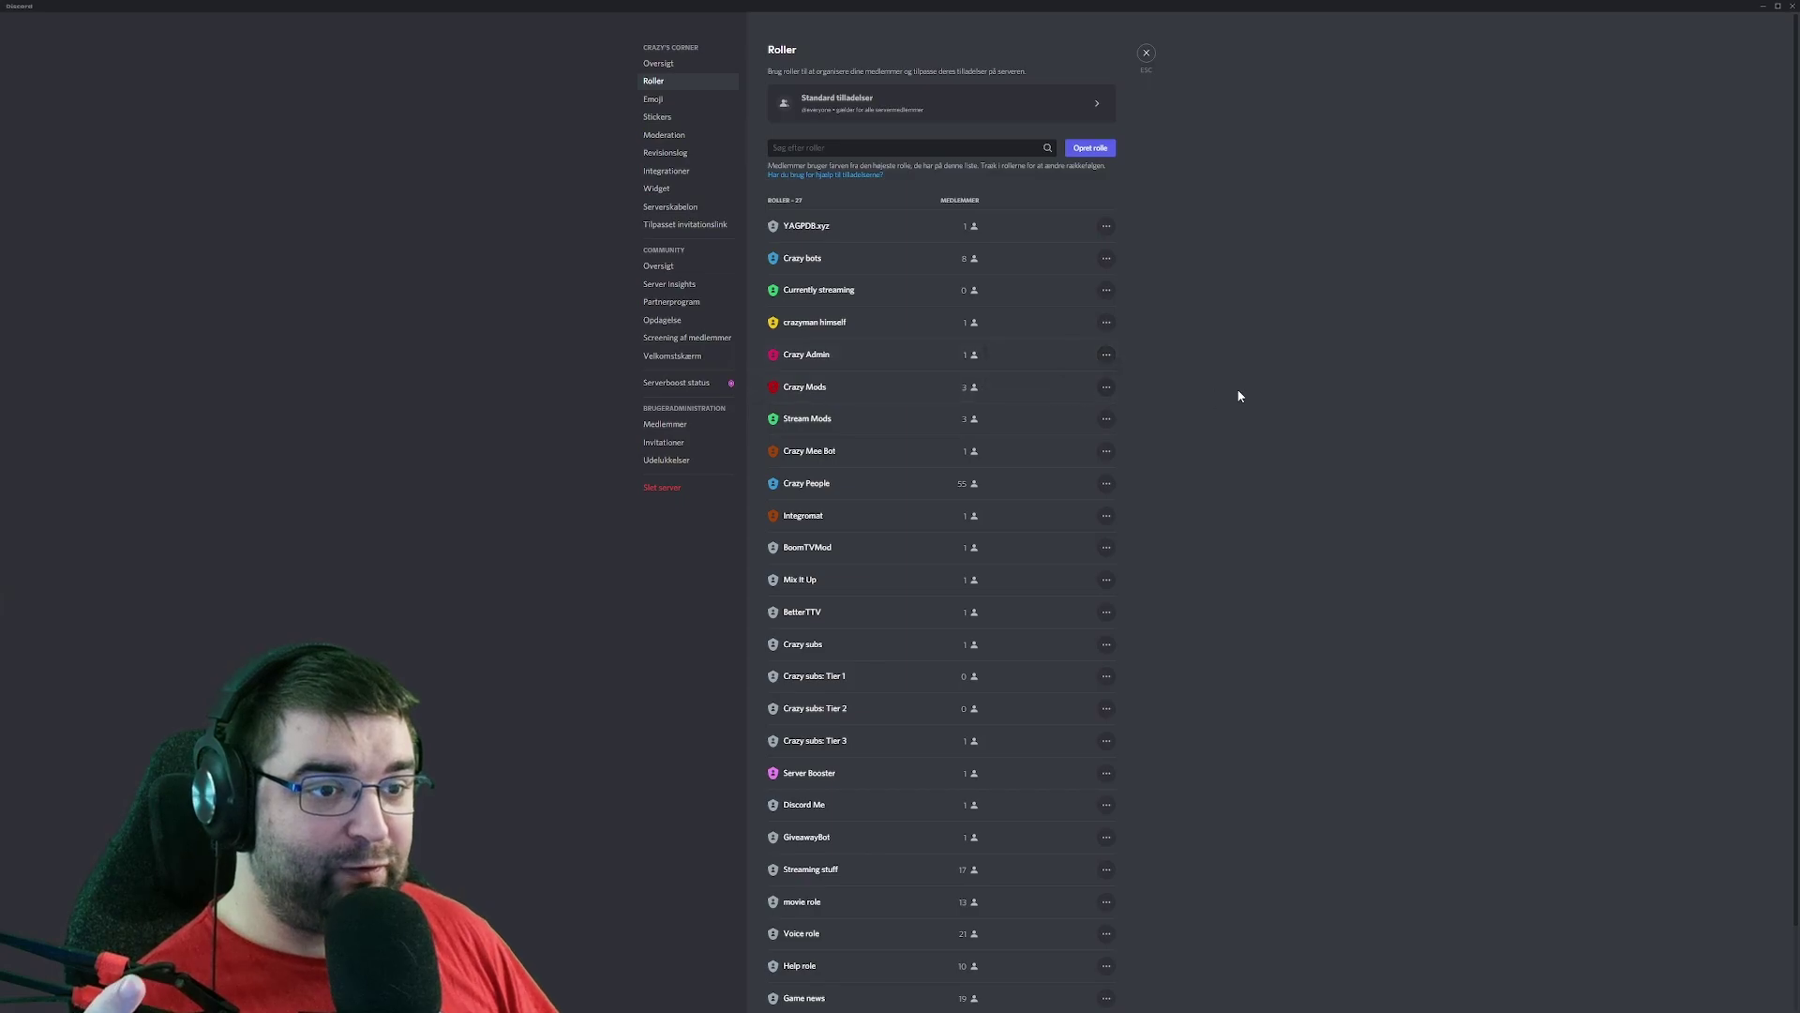
{"action": "mouse_move", "coordinate": [935, 226]}
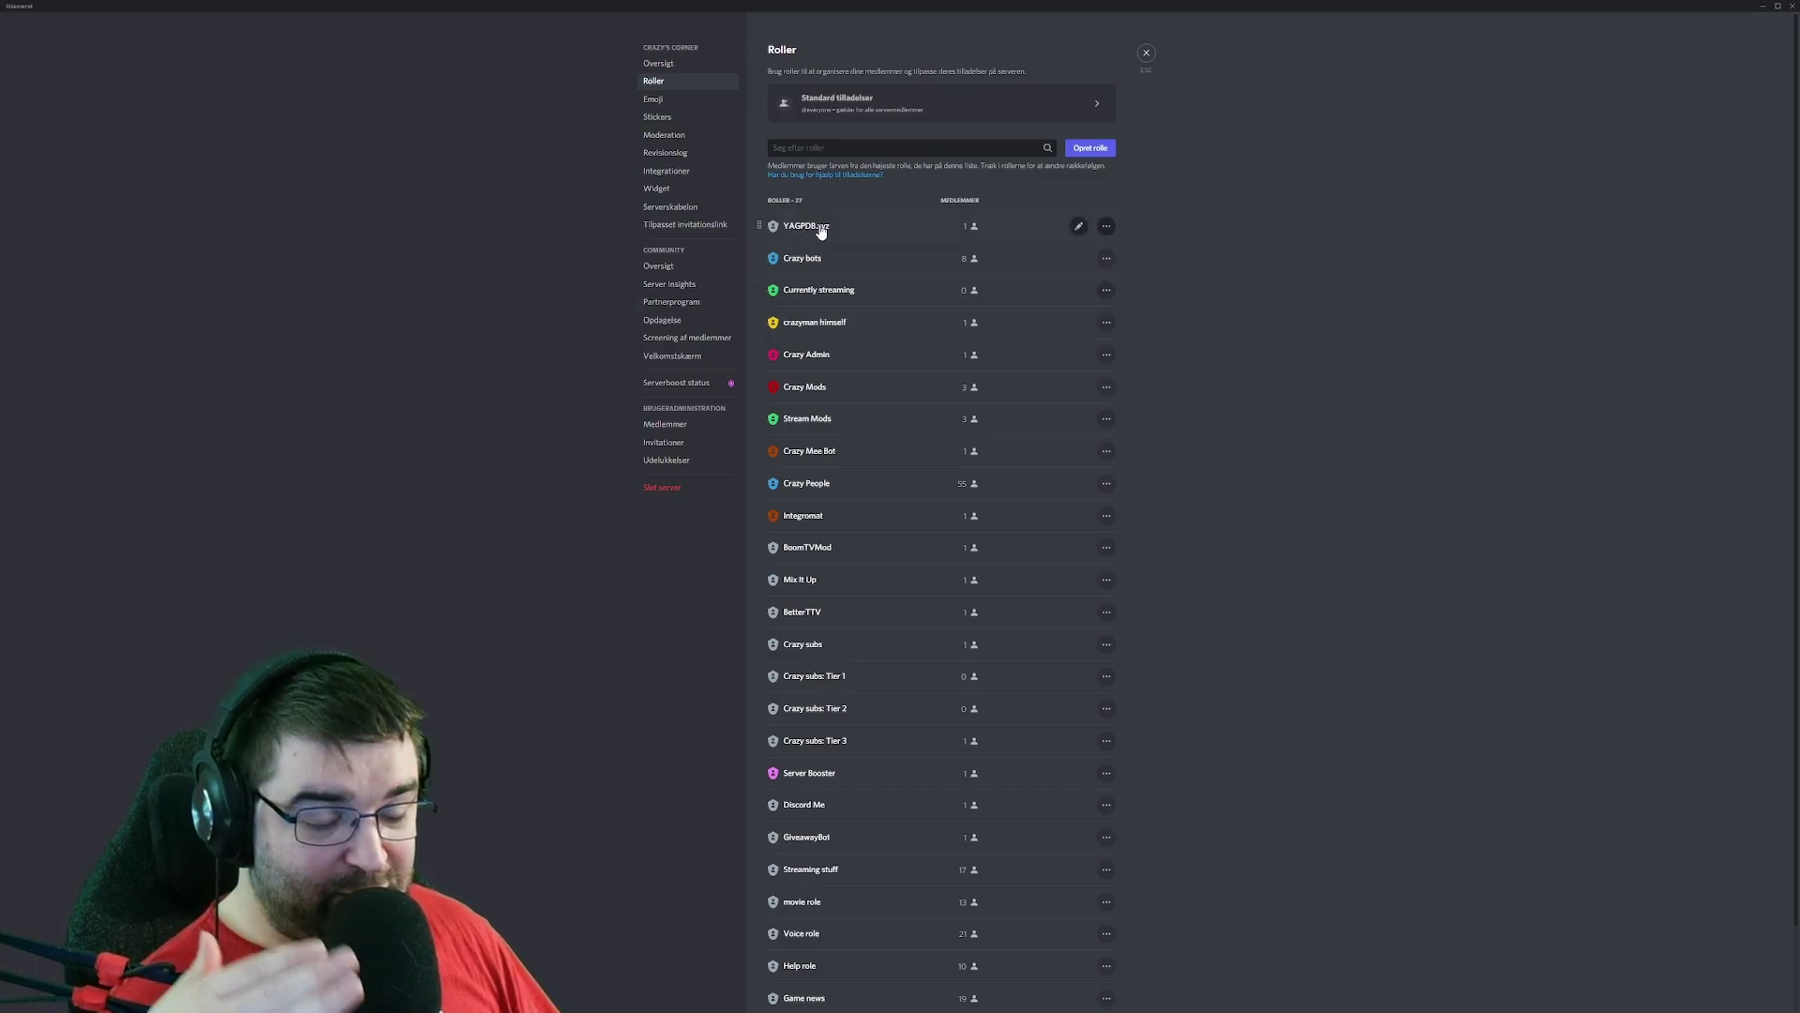
{"action": "mouse_move", "coordinate": [844, 225]}
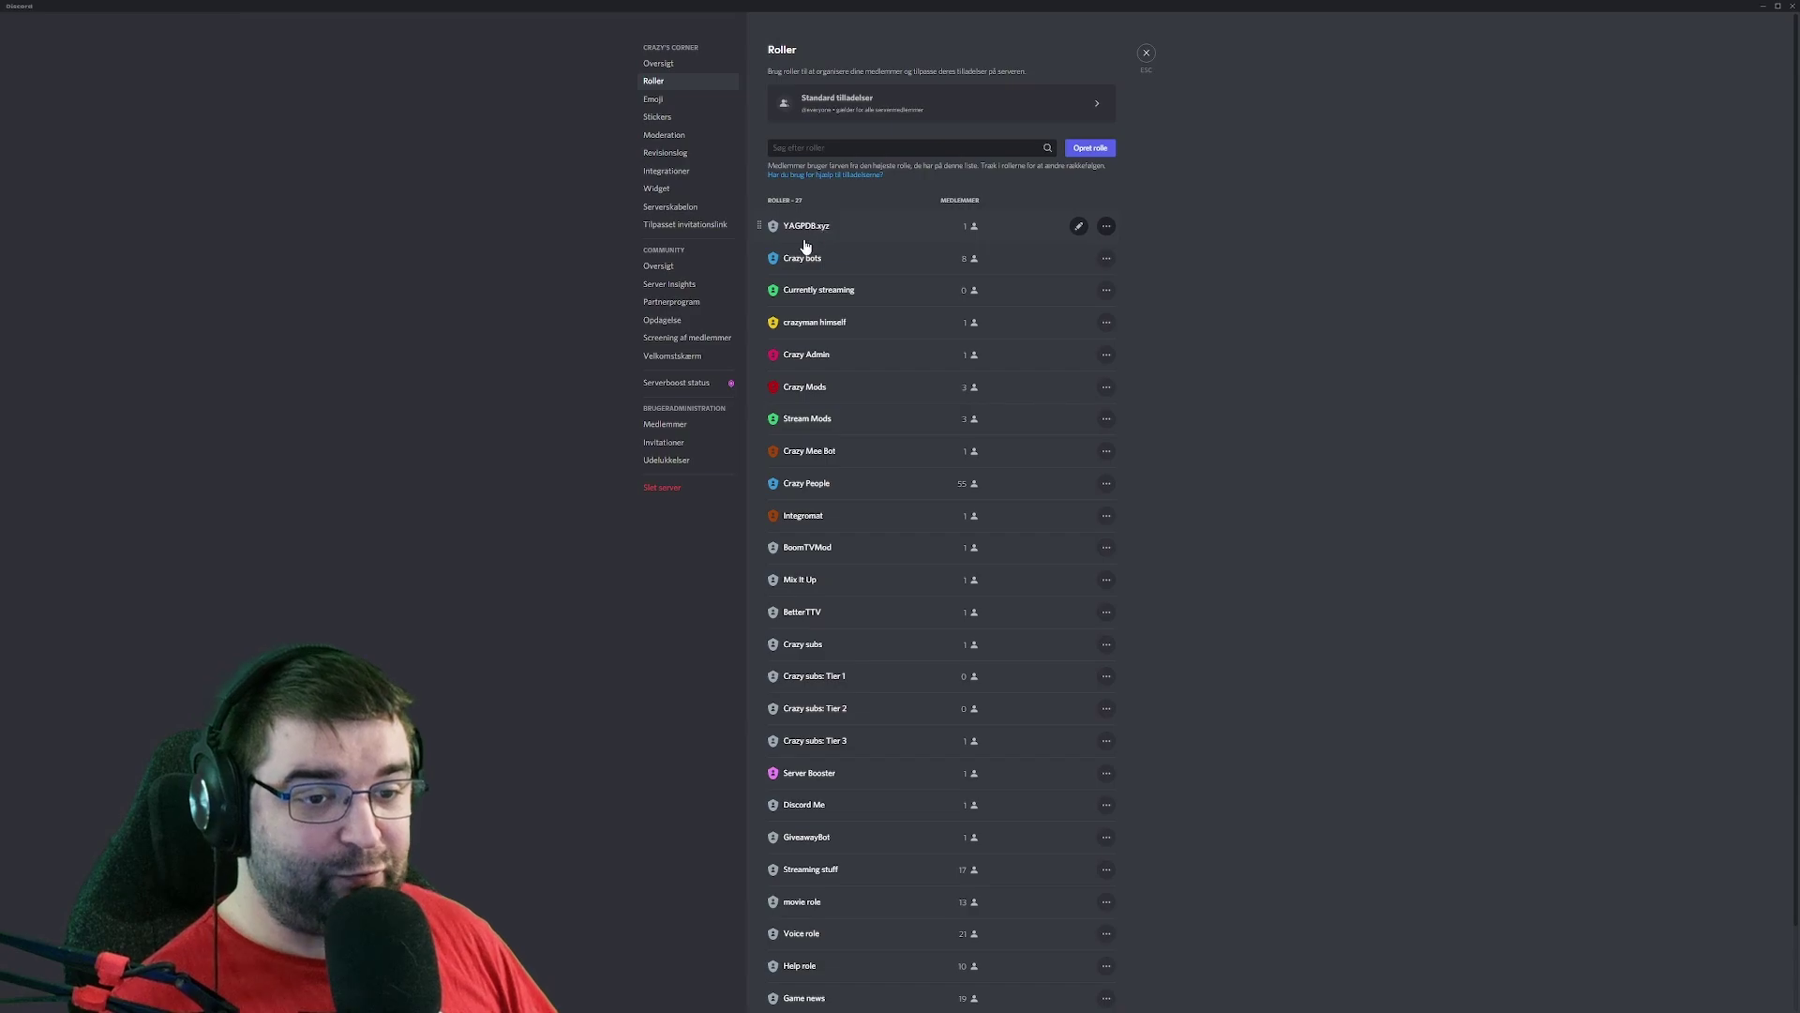
Leave Server Settings and view the Connections page in User Settings
{"action": "left_click", "coordinate": [1149, 55]}
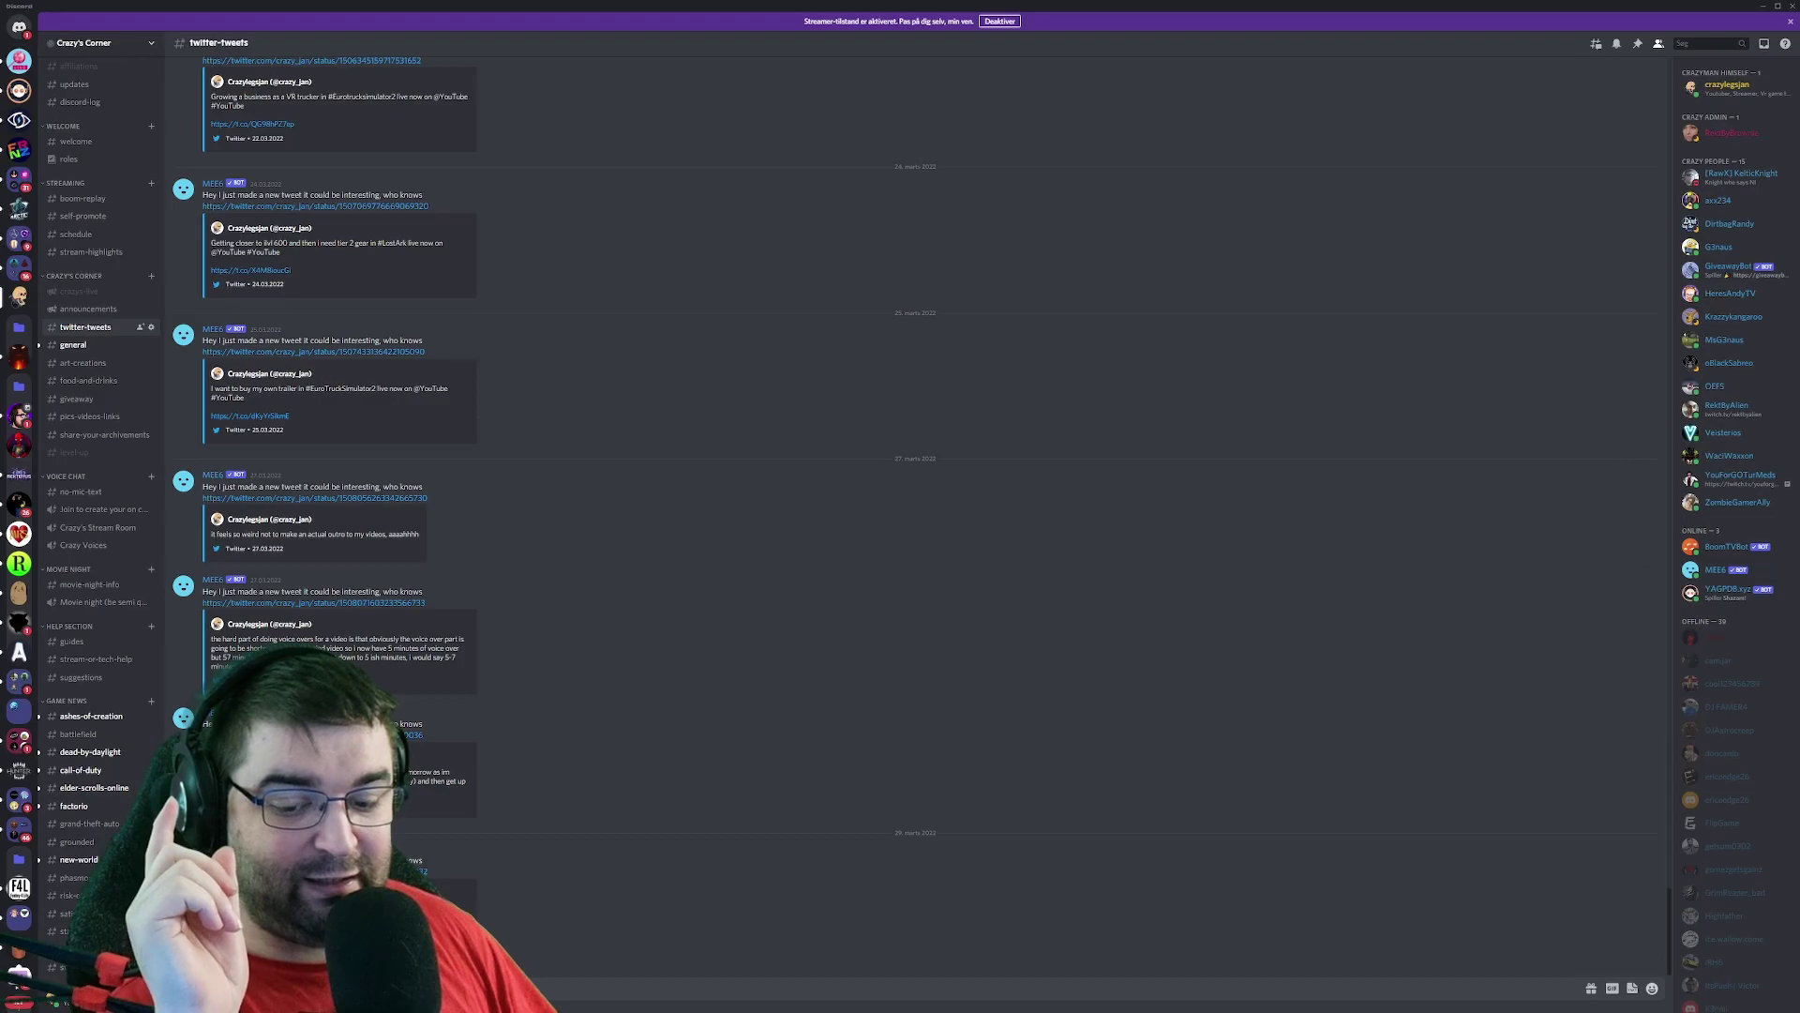
{"action": "key", "text": "ctrl+comma"}
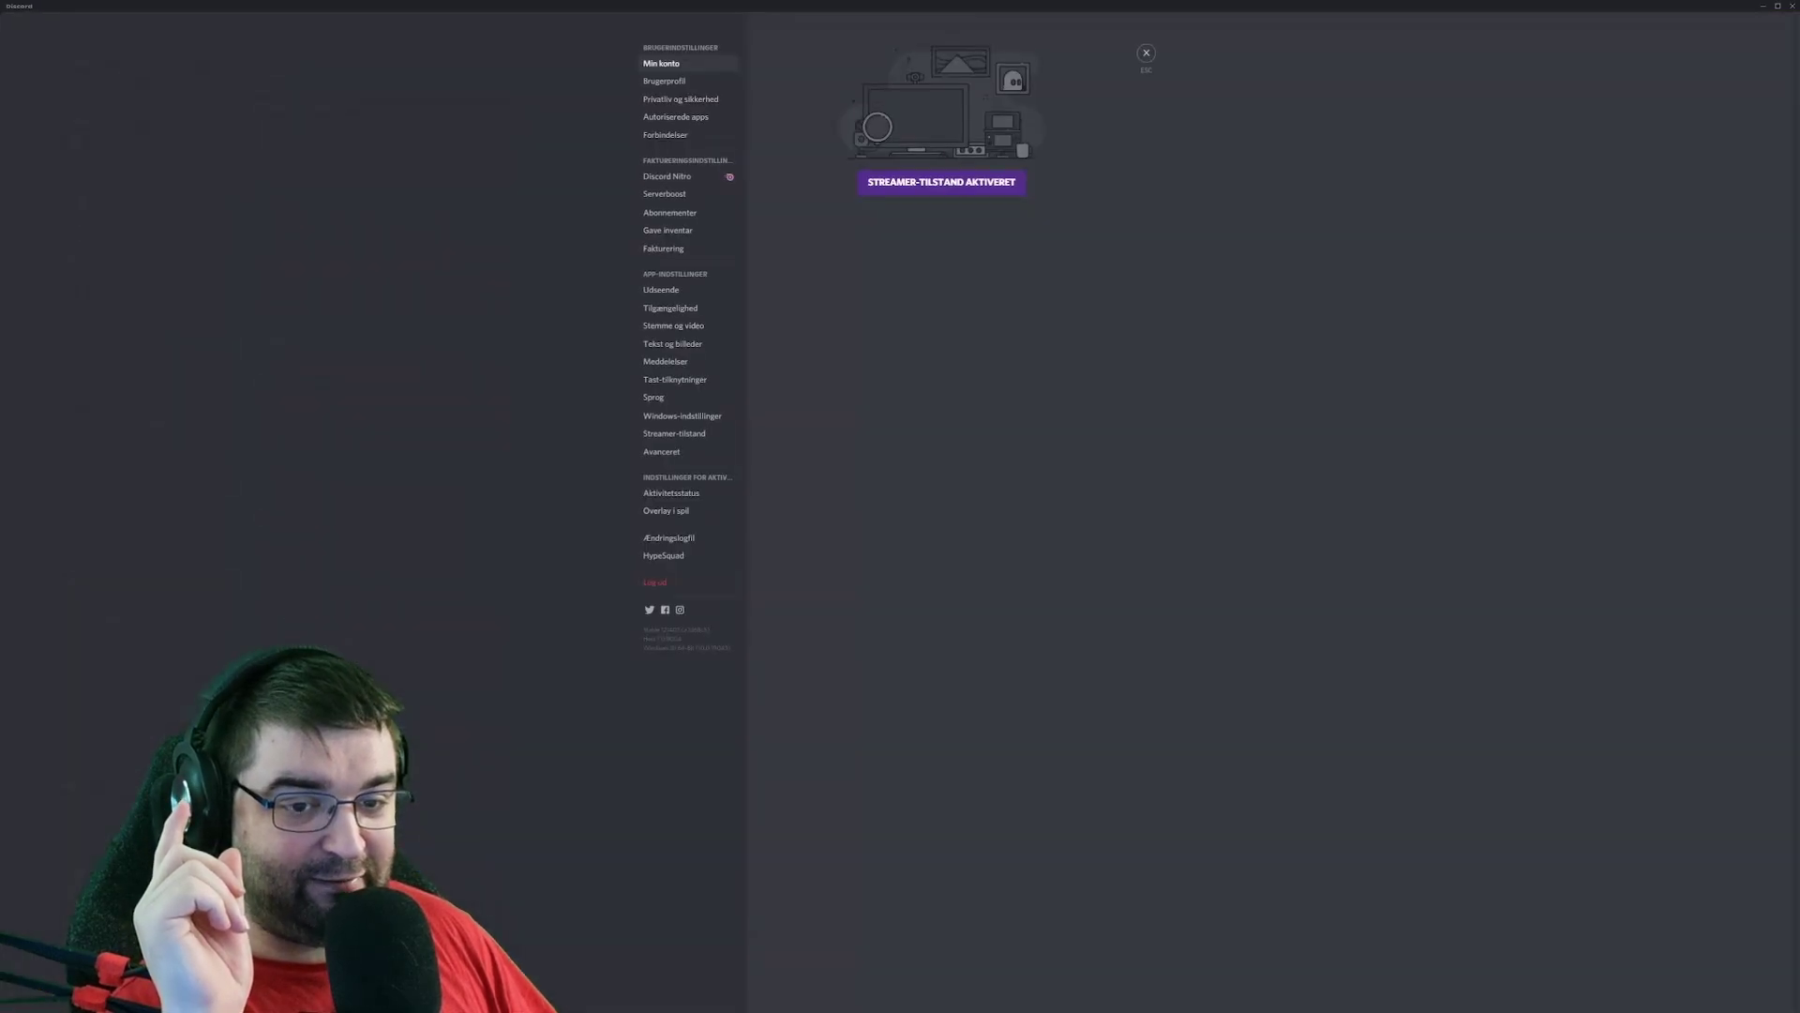
{"action": "left_click", "coordinate": [664, 135]}
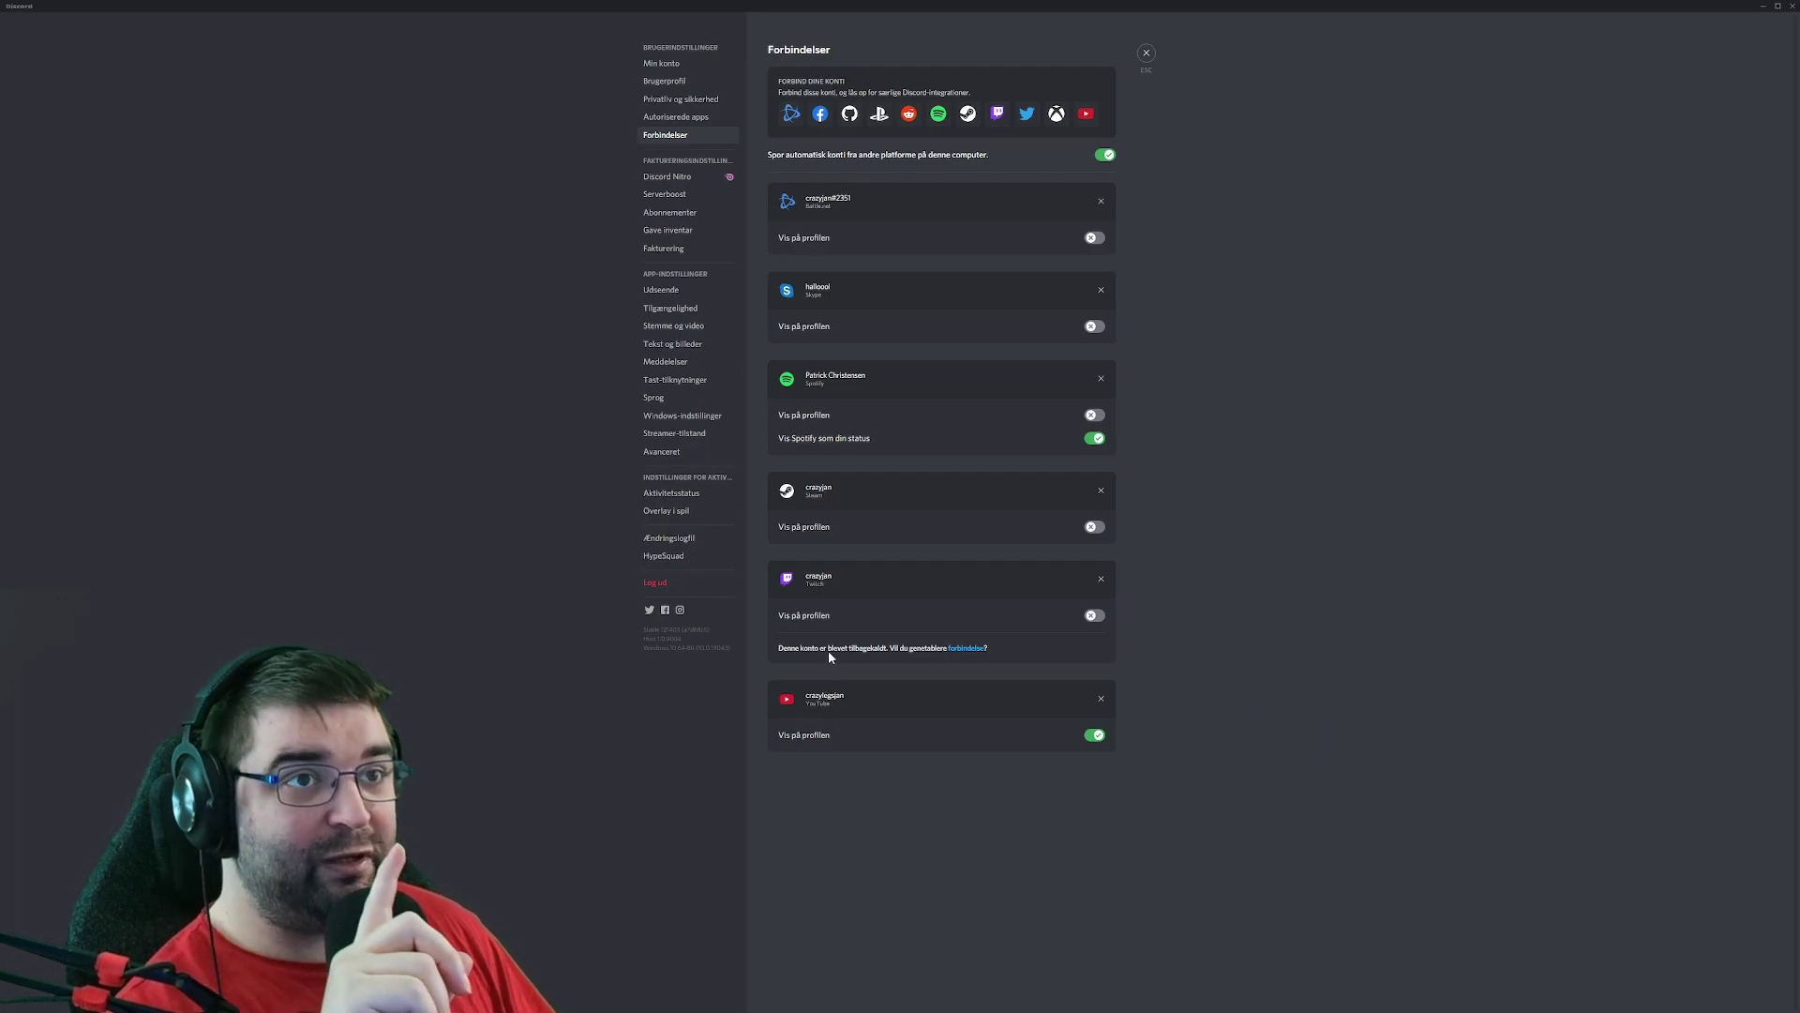
{"action": "left_click", "coordinate": [1148, 56]}
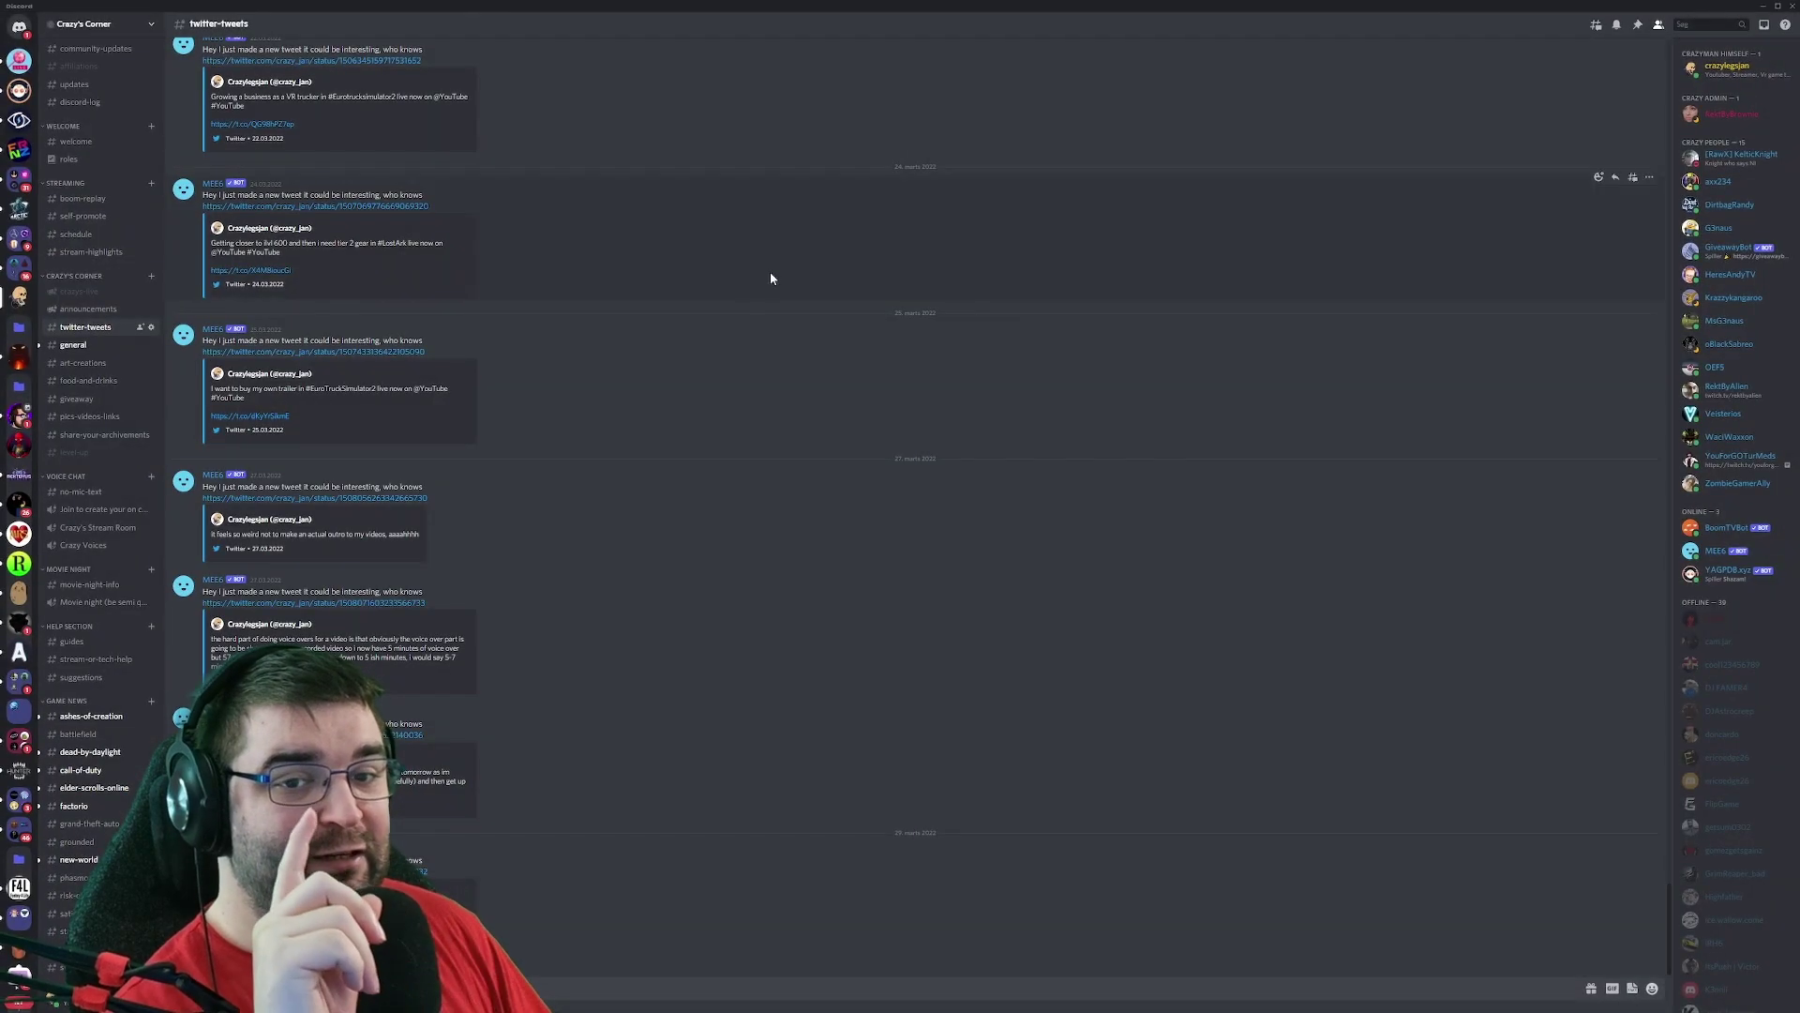